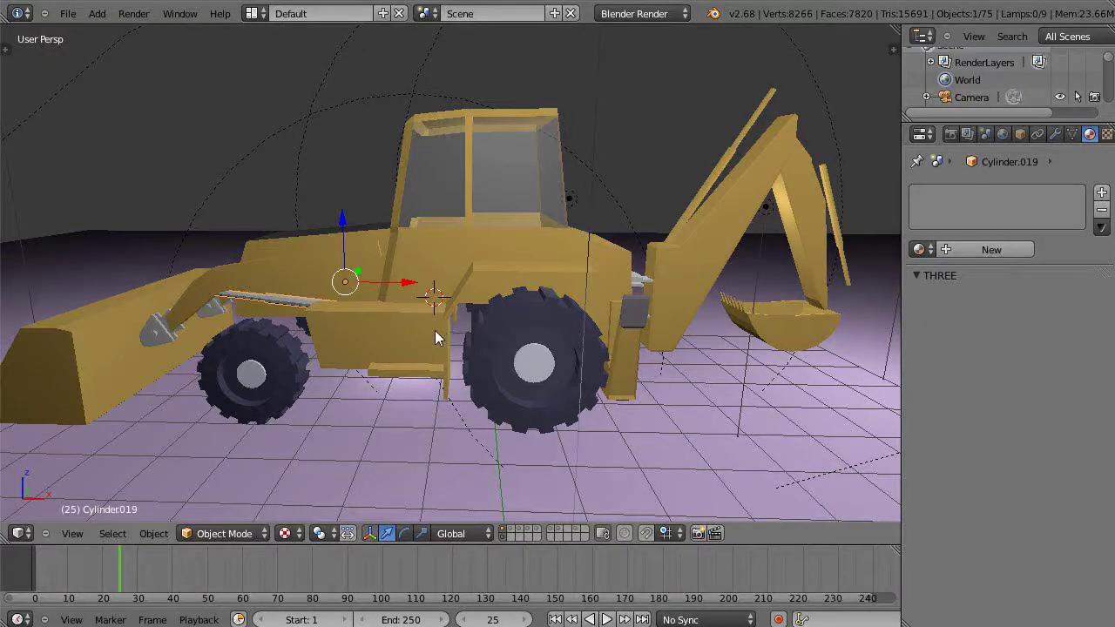
Orbit the view around the backhoe to a front-left angle.
middle_drag(419, 351, 469, 354)
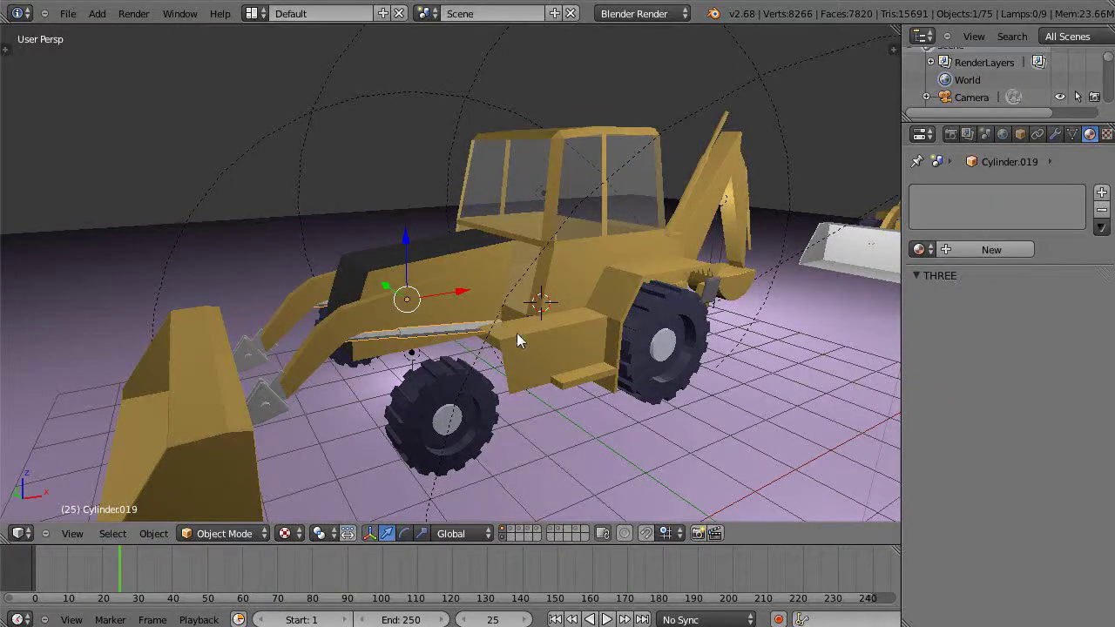
middle_drag(516, 333, 763, 250)
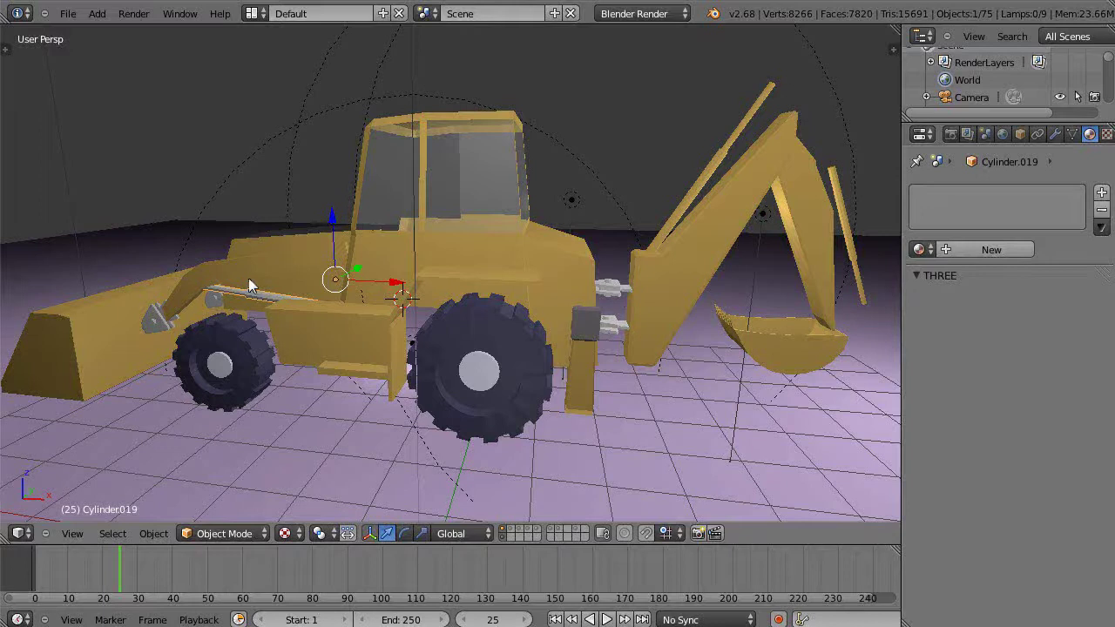
middle_drag(410, 375, 442, 373)
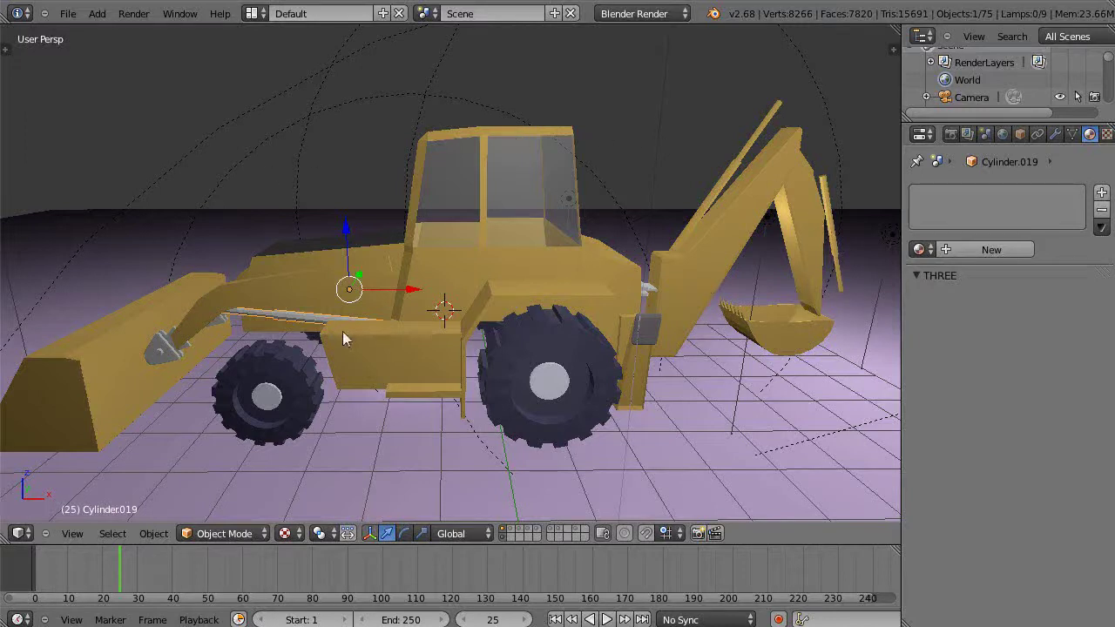
mouse_move(391, 334)
middle_down()
mouse_move(345, 326)
mouse_move(388, 328)
middle_up()
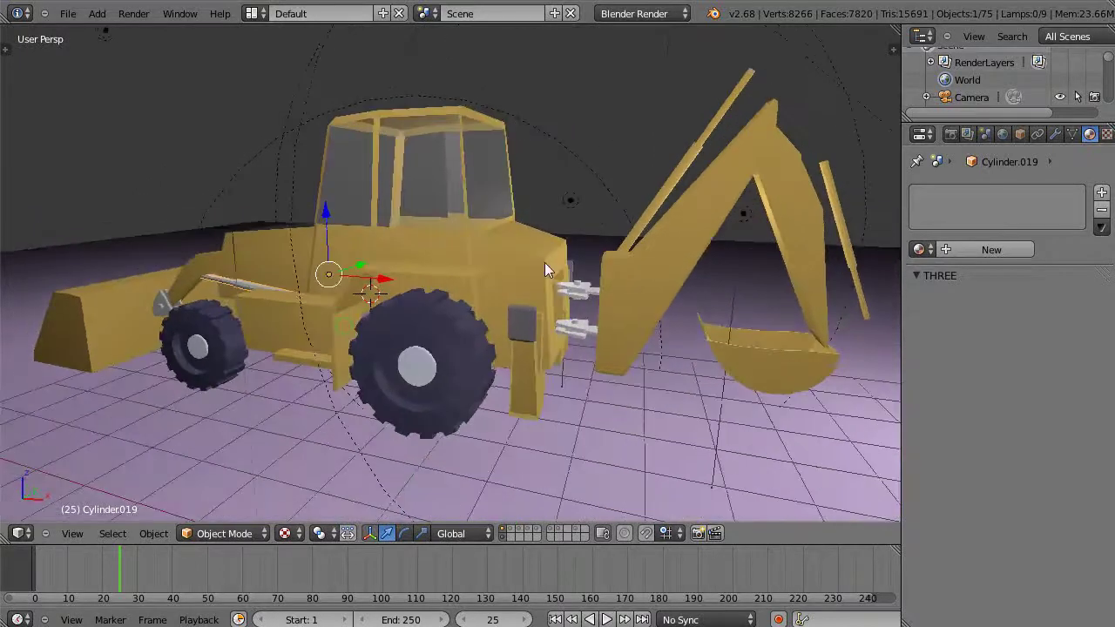
middle_drag(546, 270, 457, 311)
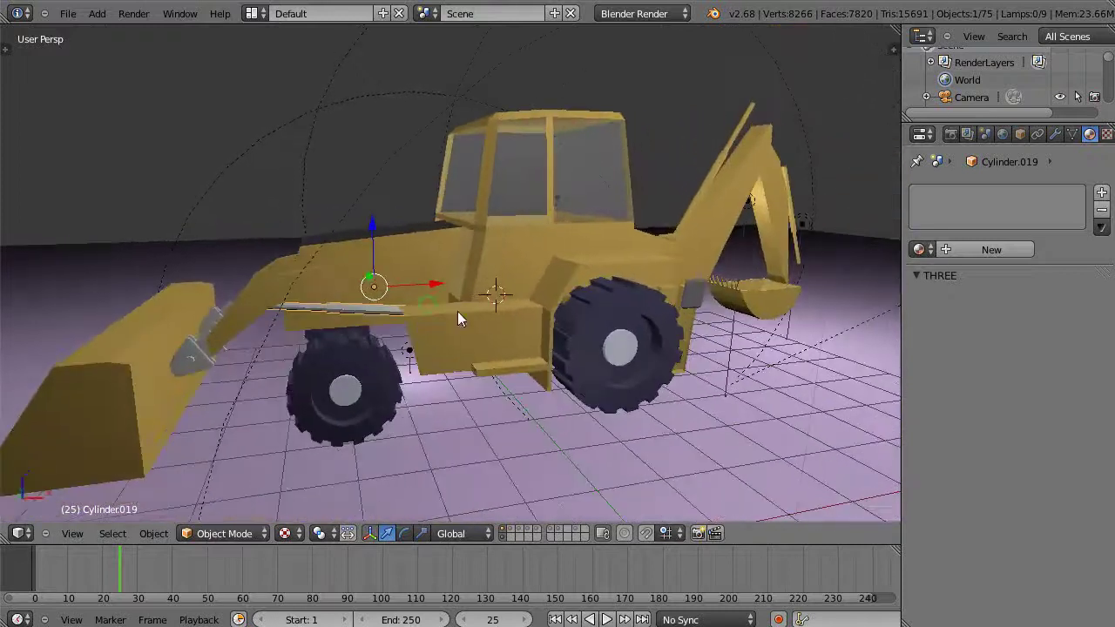
Select the cab body Cube.002 and make GLSL_BlackEngineTop its active material slot.
right_click(520, 258)
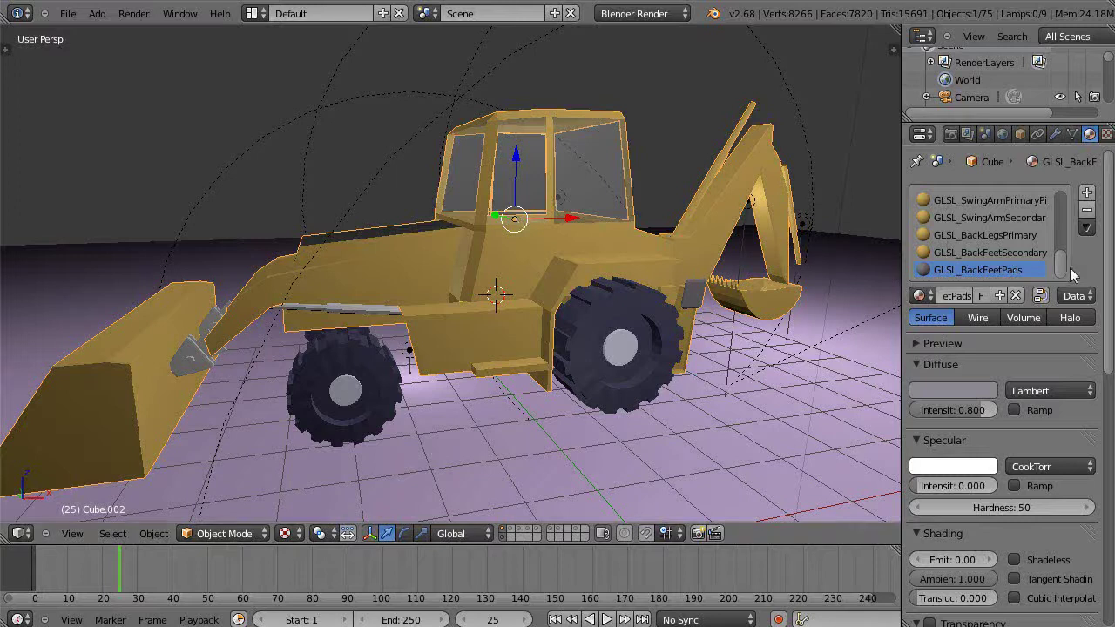
scroll(1061, 262, up, 1)
scroll(1061, 261, up, 6)
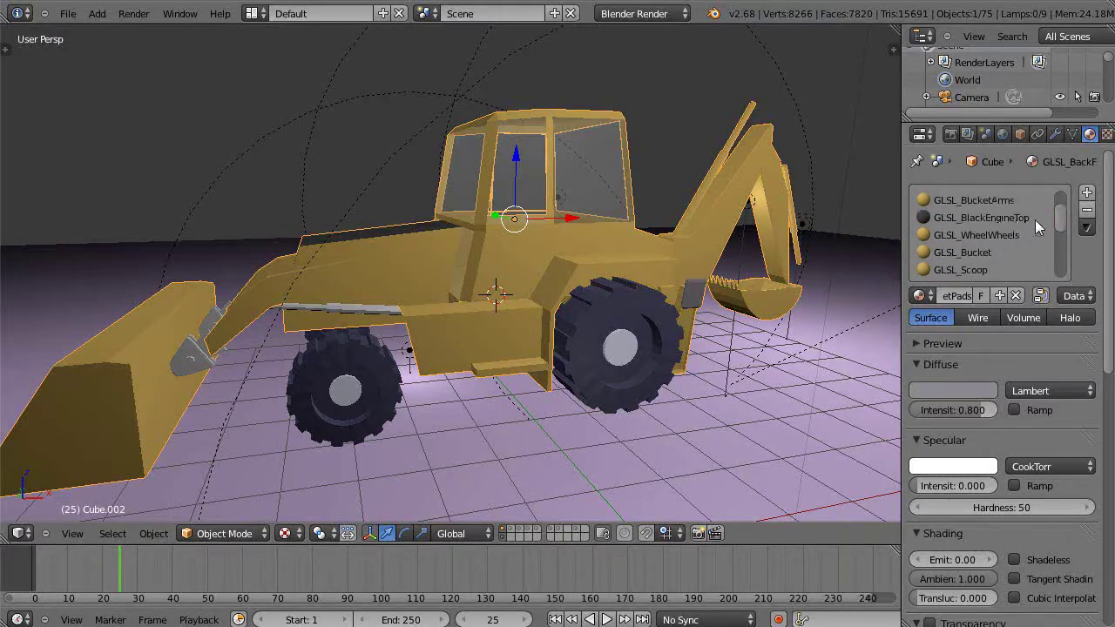
scroll(1059, 223, up, 1)
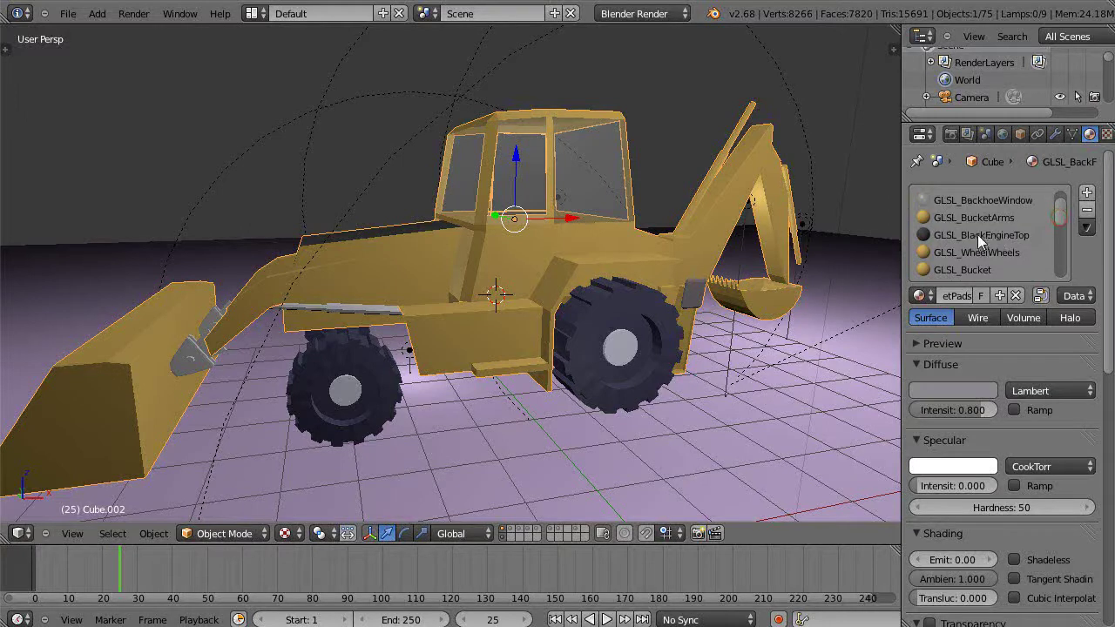
click(978, 235)
middle_drag(634, 355, 411, 298)
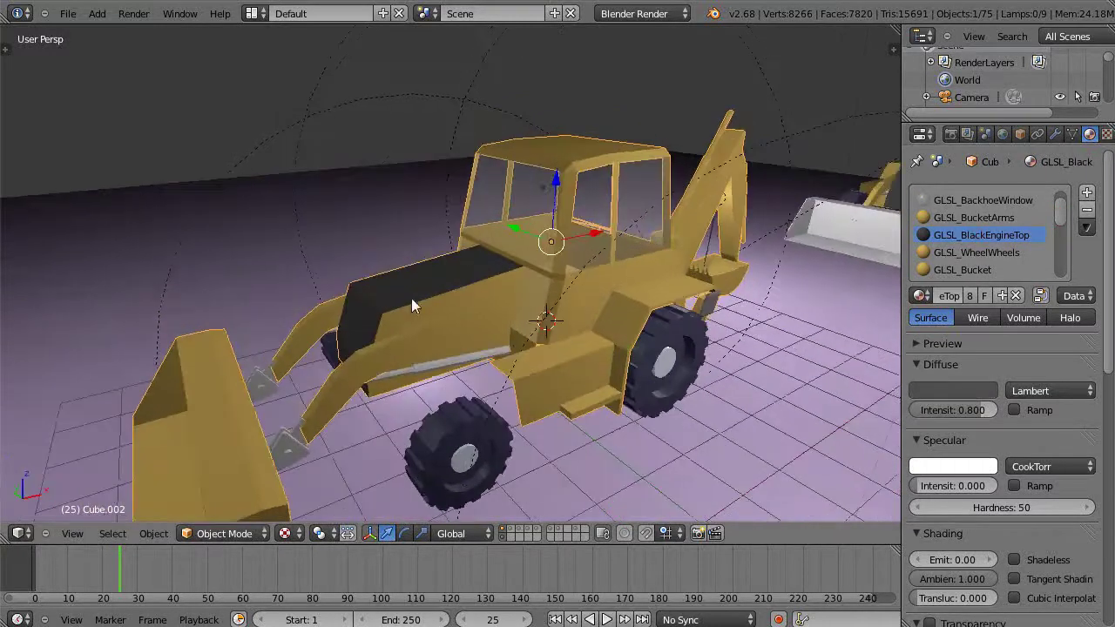
middle_drag(607, 355, 588, 329)
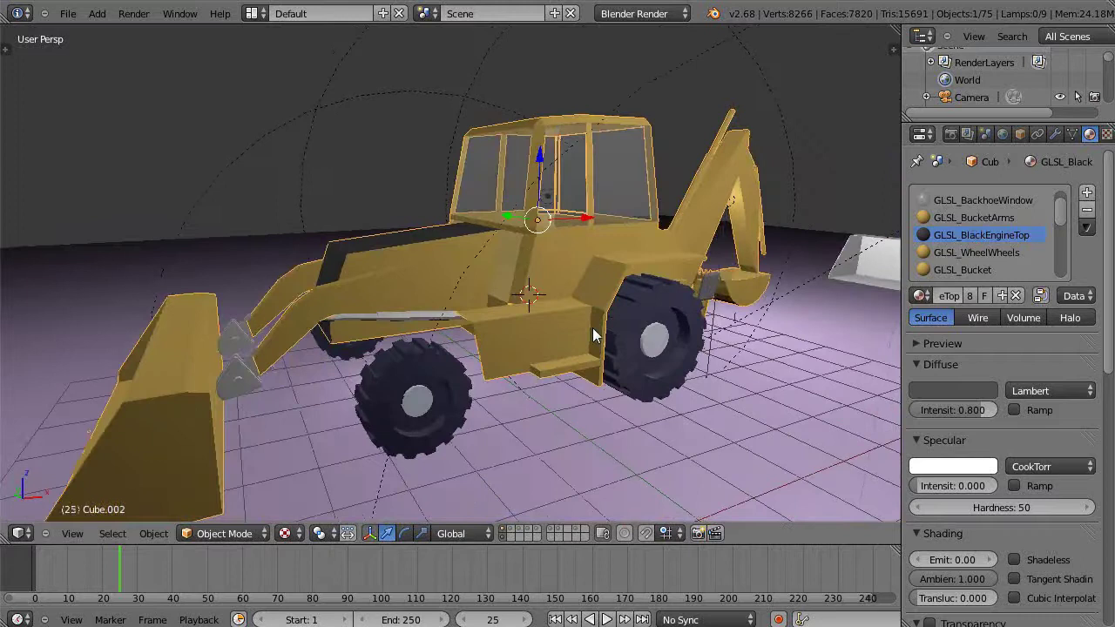
key(Tab)
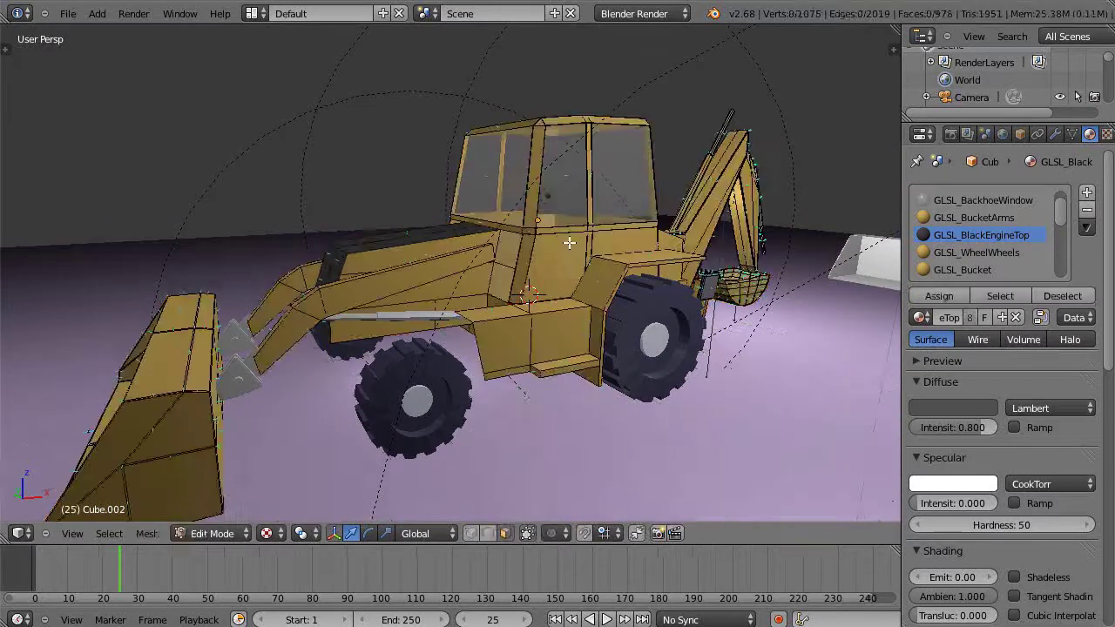
click(1000, 295)
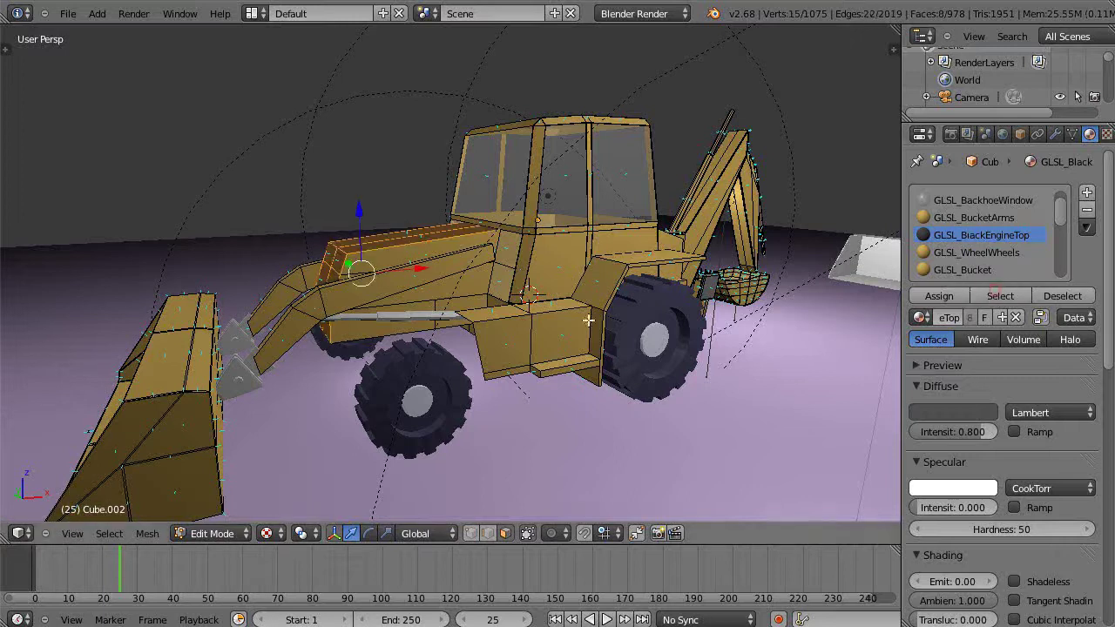
middle_drag(601, 331, 618, 337)
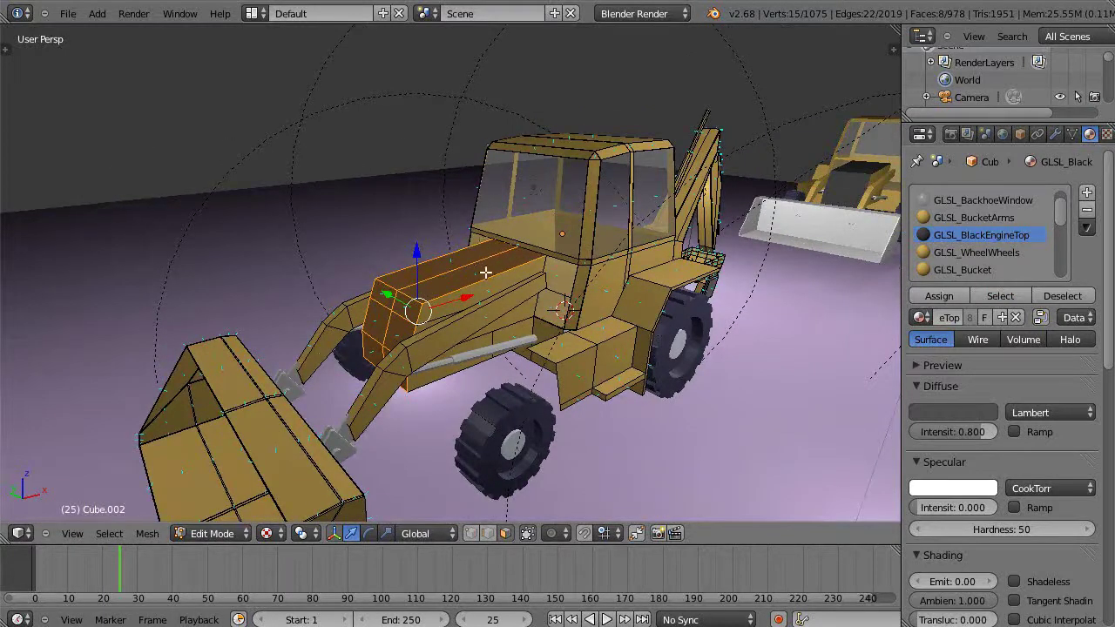
middle_drag(640, 336, 621, 328)
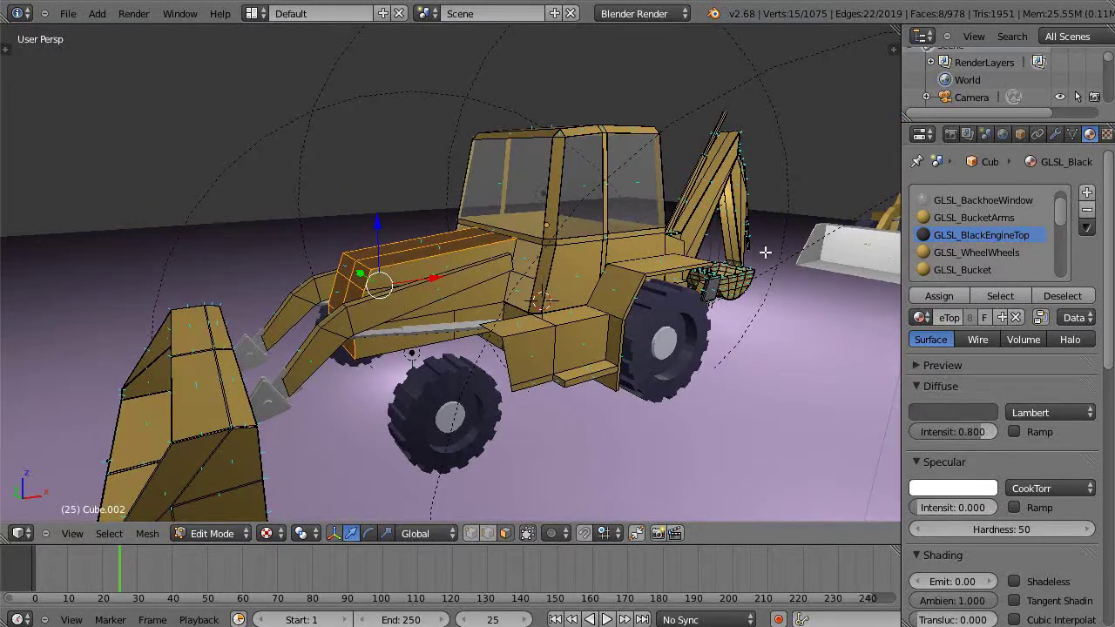
key(Tab)
key(Tab)
key(a)
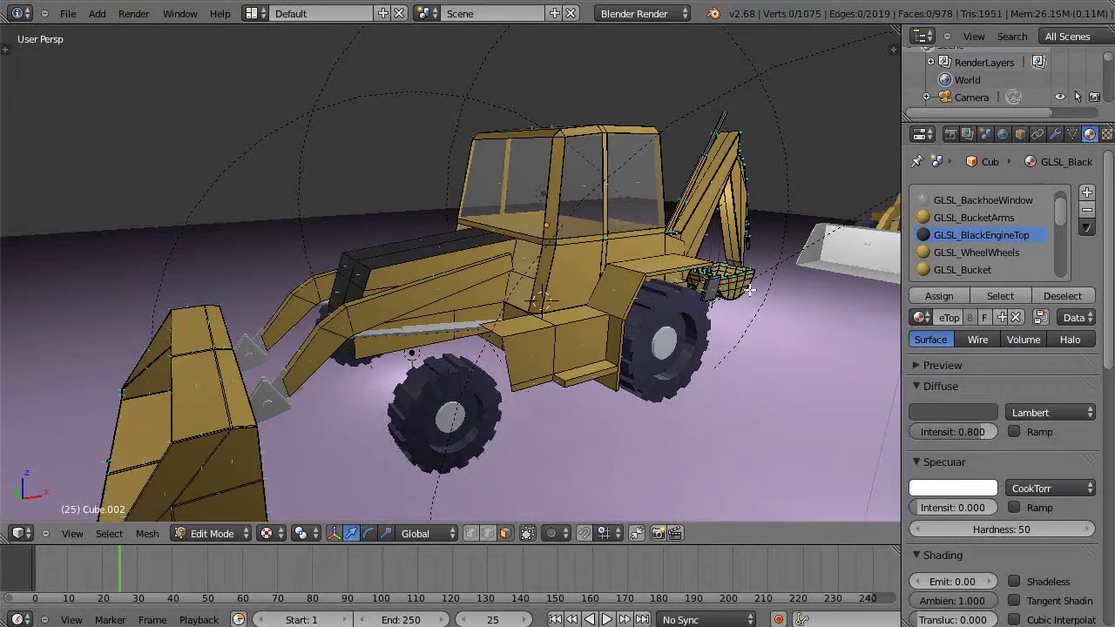
key(Tab)
middle_drag(692, 311, 748, 324)
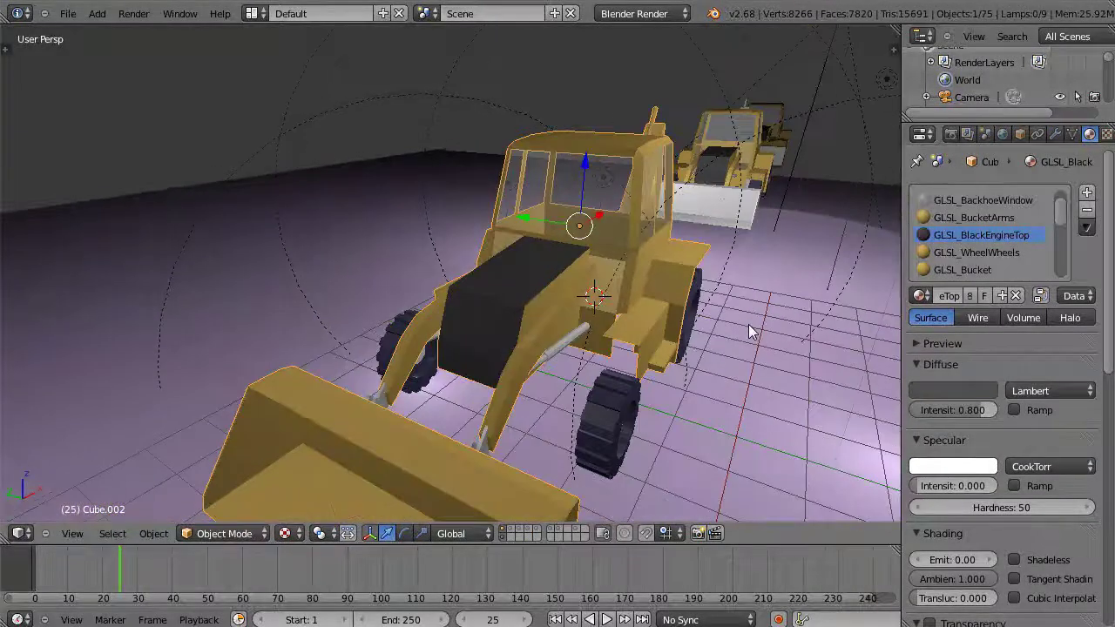
Select piston rod Cylinder.019, select all its geometry in Edit Mode, then return to Object Mode.
right_click(570, 348)
middle_drag(570, 349, 518, 344)
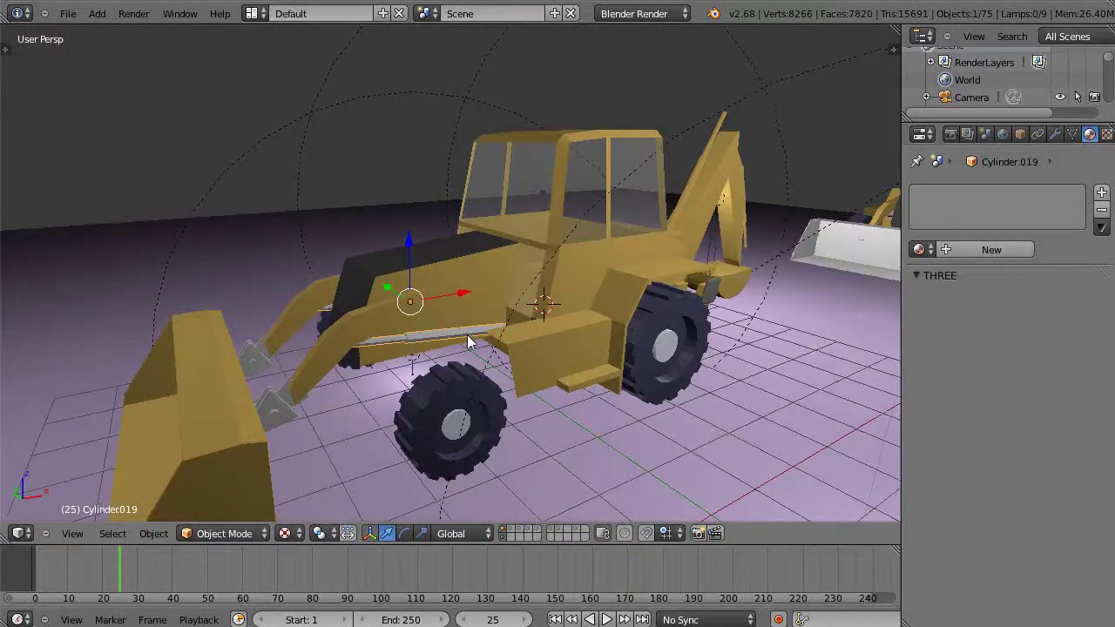
key(Tab)
key(a)
key(a)
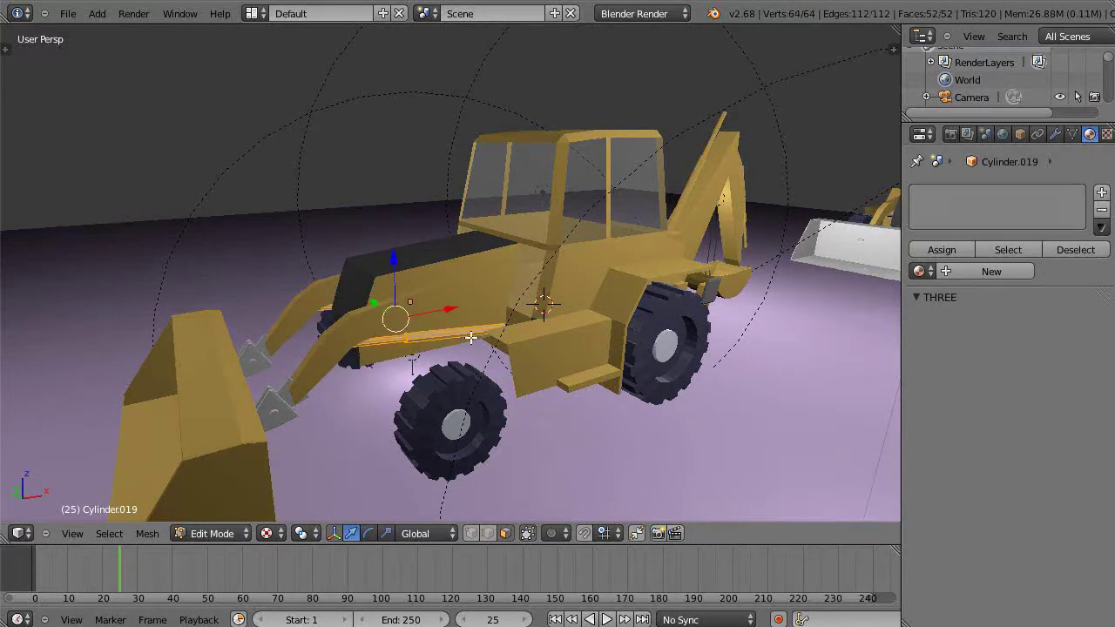
mouse_move(470, 340)
middle_down()
mouse_move(620, 366)
mouse_move(455, 340)
middle_up()
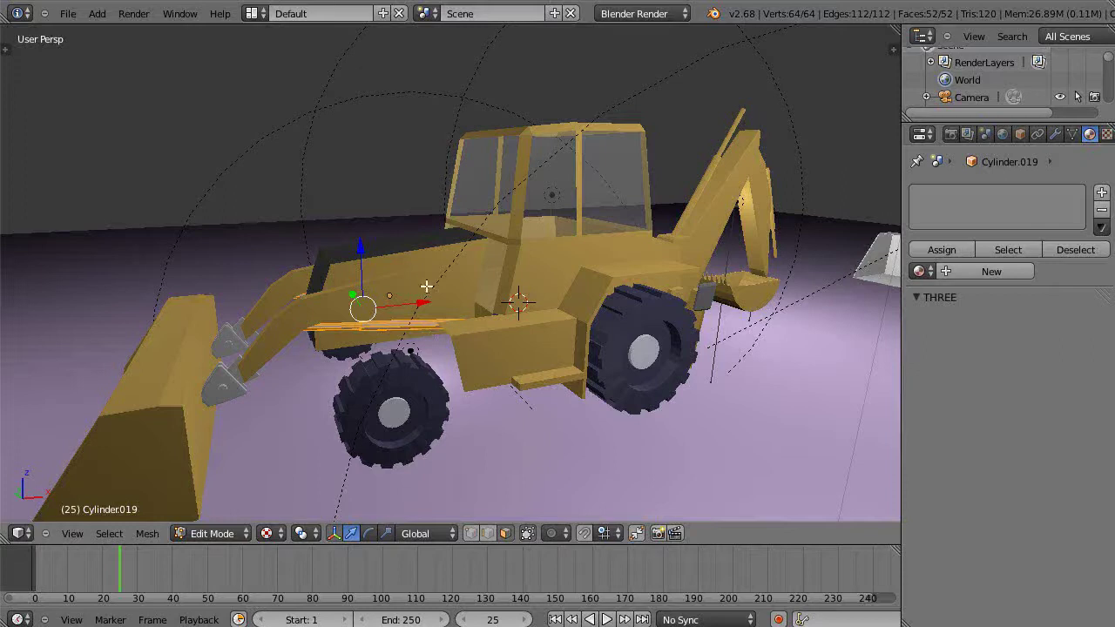
key(Tab)
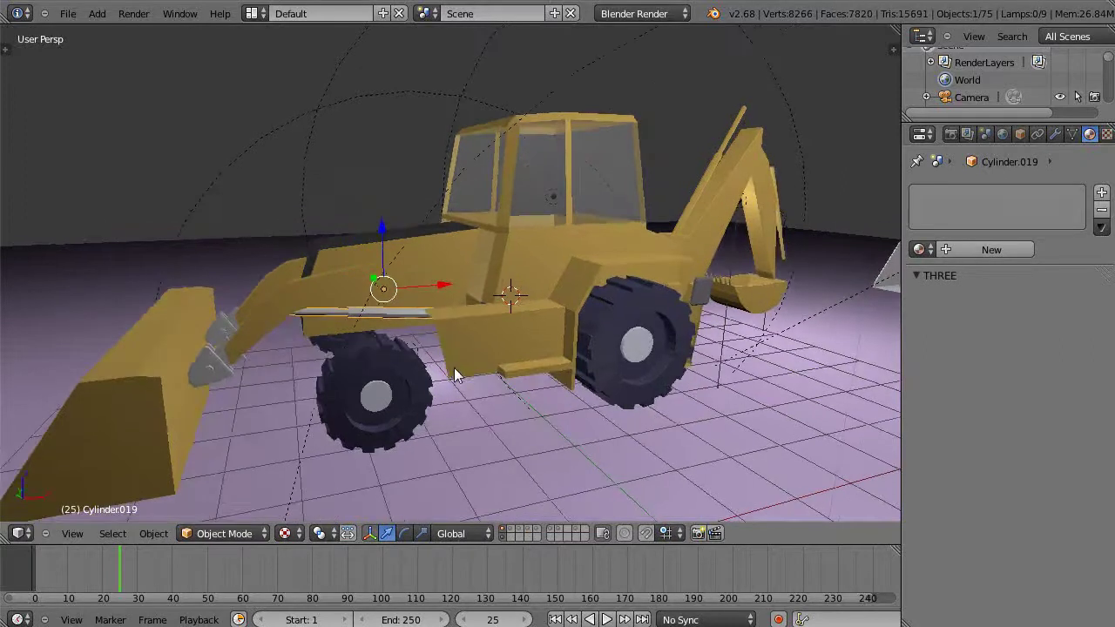
Reselect the cab body Cube.002 and scroll its material list down to GLSL_BackFeetPads.
middle_drag(454, 368, 510, 380)
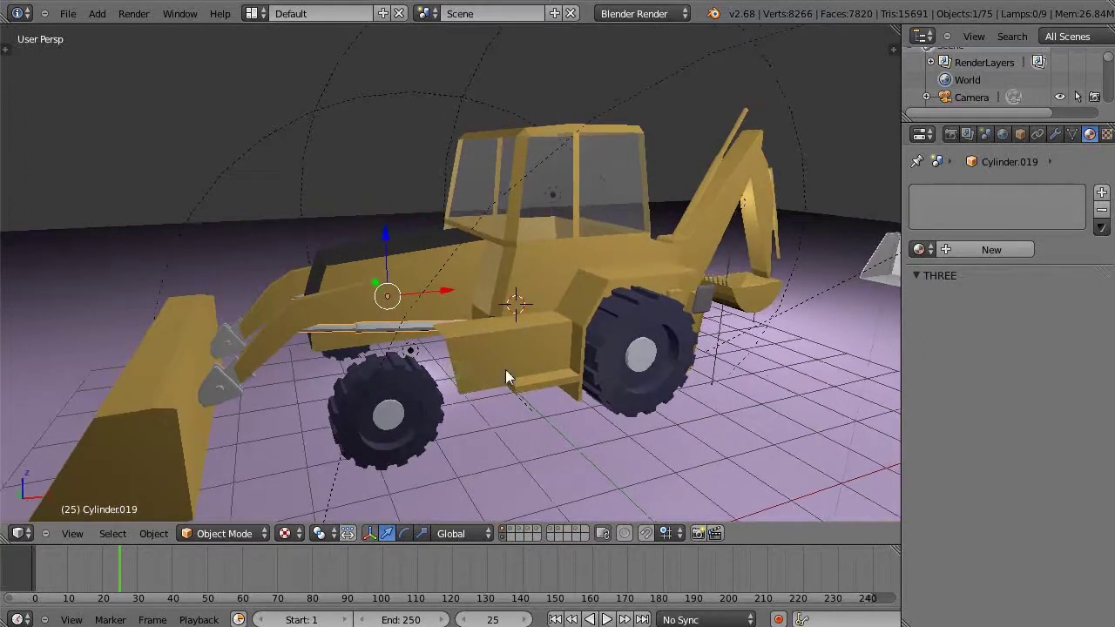
right_click(560, 275)
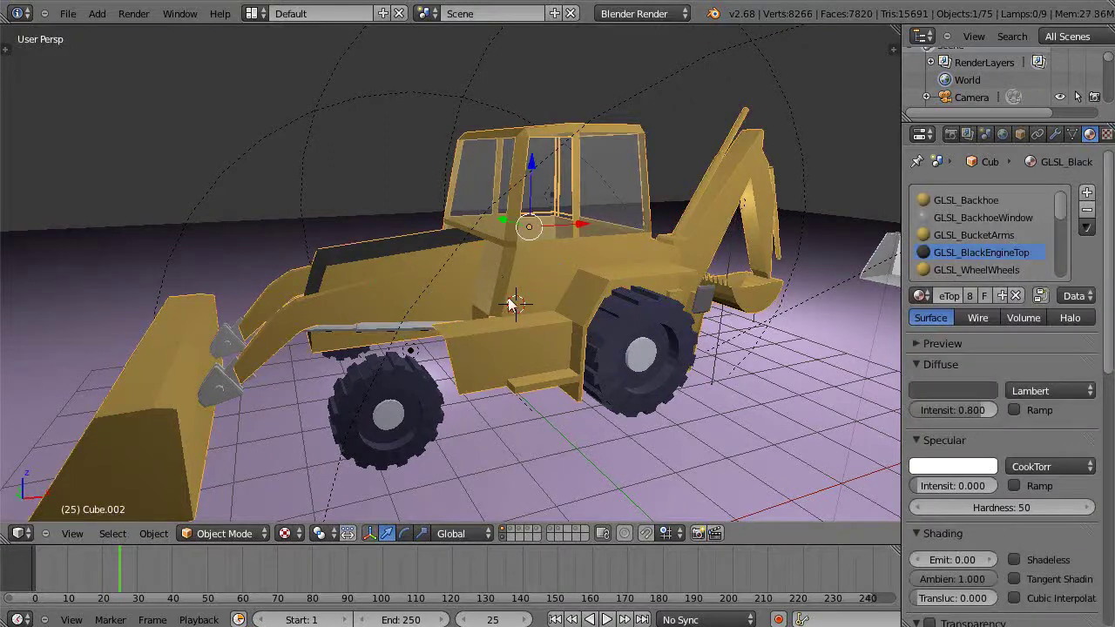
scroll(527, 305, up, 2)
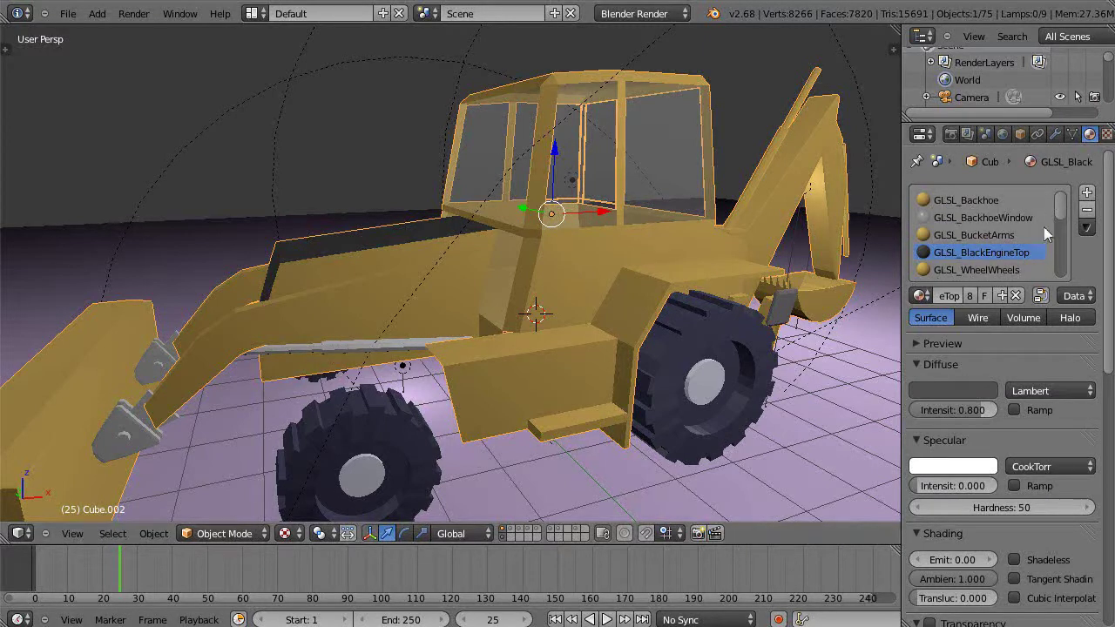
drag(1061, 213, 1066, 277)
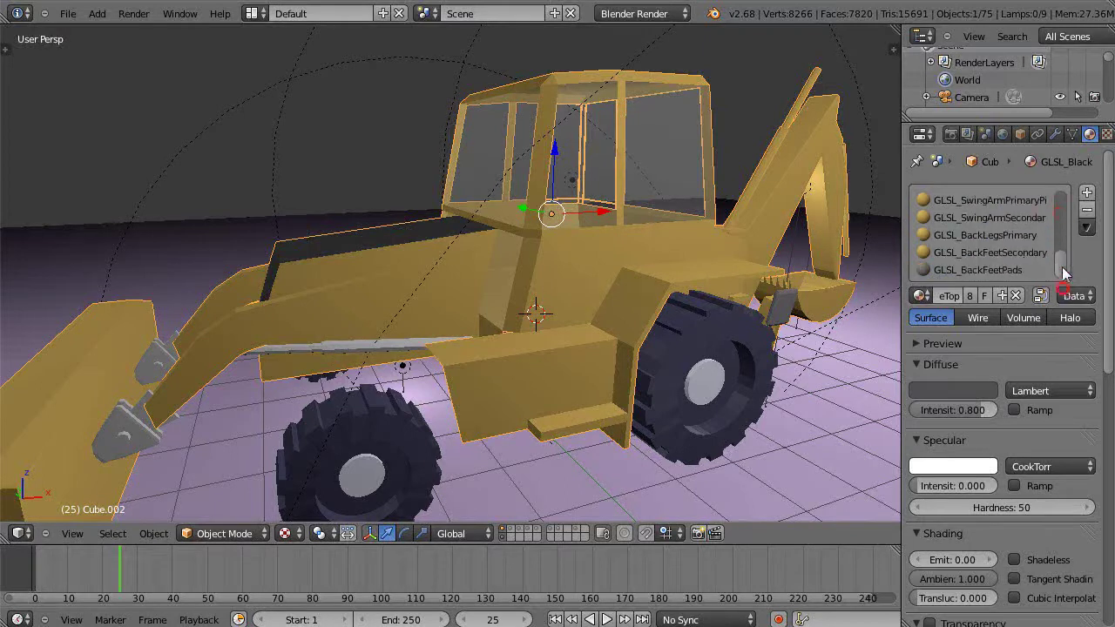
Add a new slot with a default 'Material' to the cab body and browse existing materials for it.
click(1086, 193)
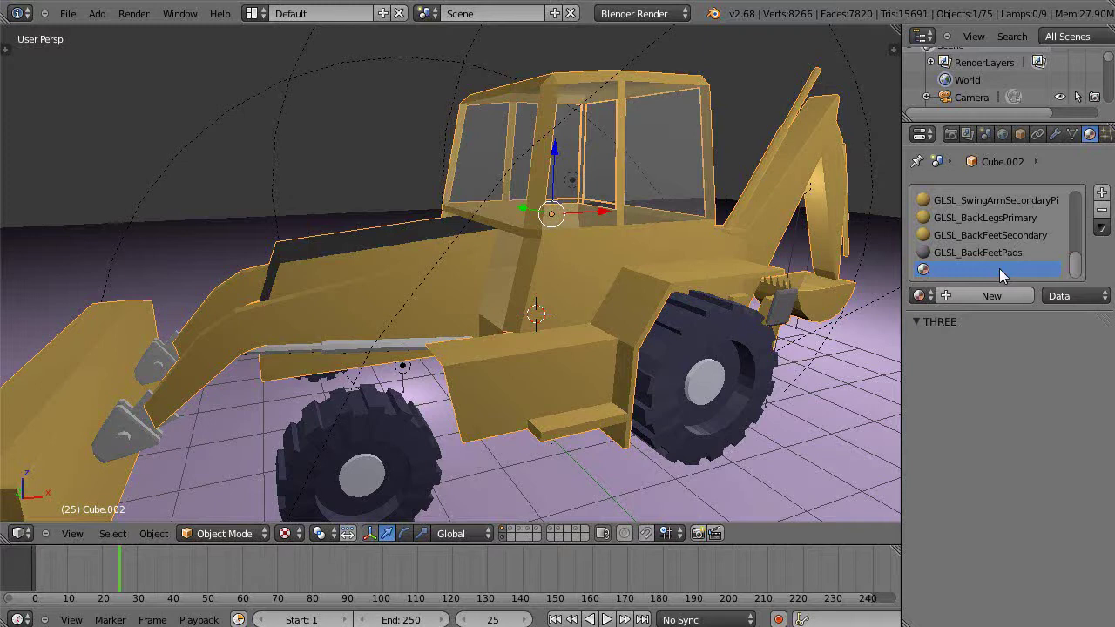
click(971, 295)
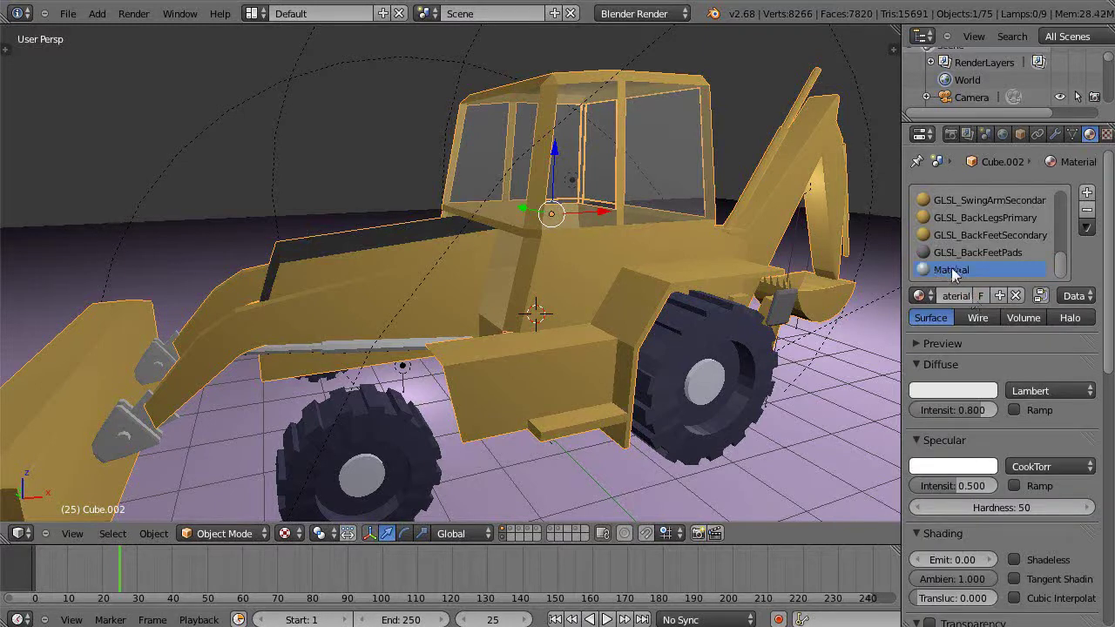
click(927, 219)
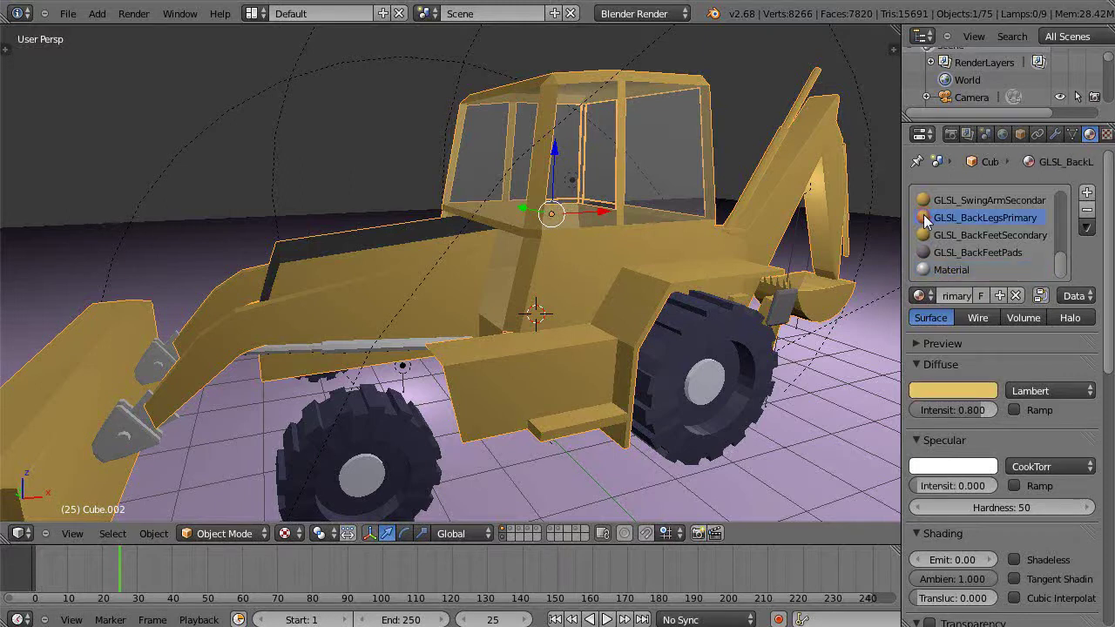
click(953, 390)
click(943, 271)
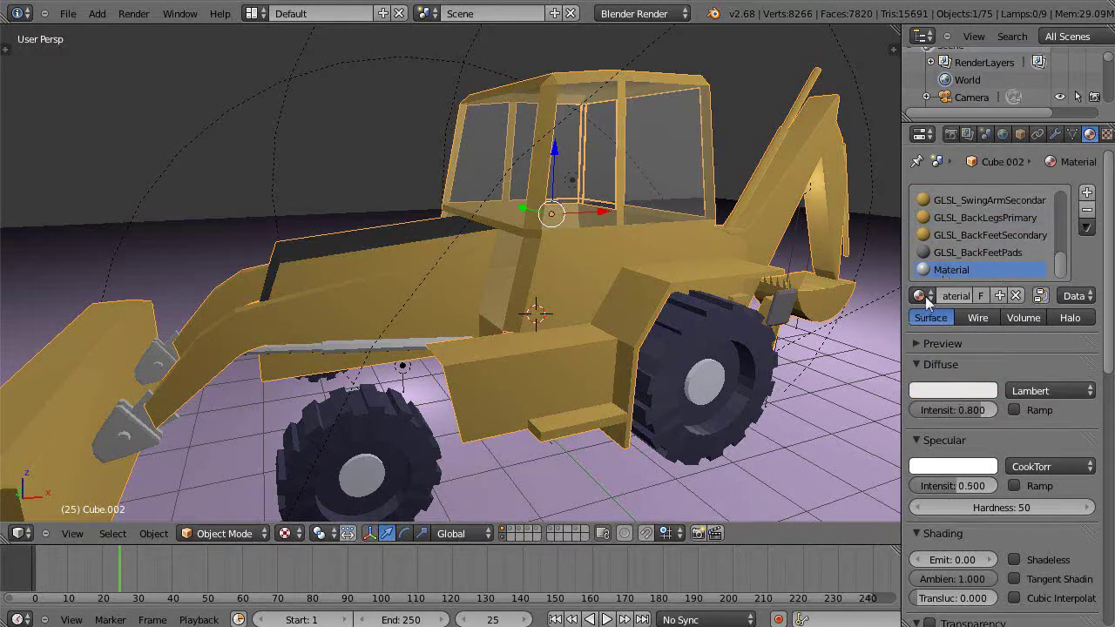
click(922, 295)
Link the existing GLSL_Backhoe material to the new 'Material' slot.
scroll(996, 383, up, 11)
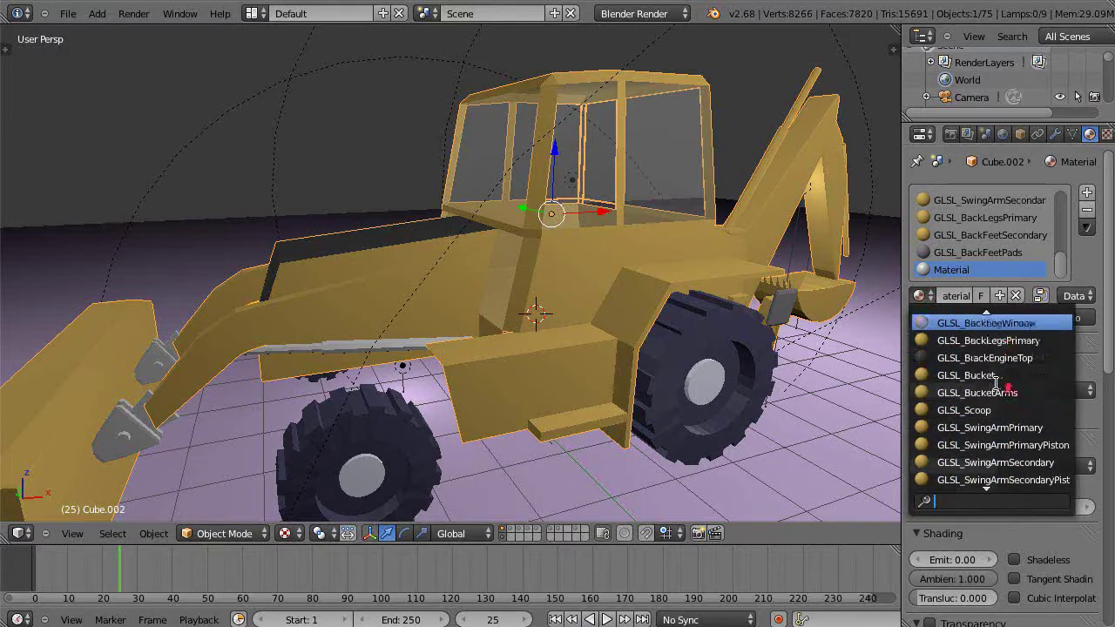
scroll(996, 383, up, 2)
click(974, 339)
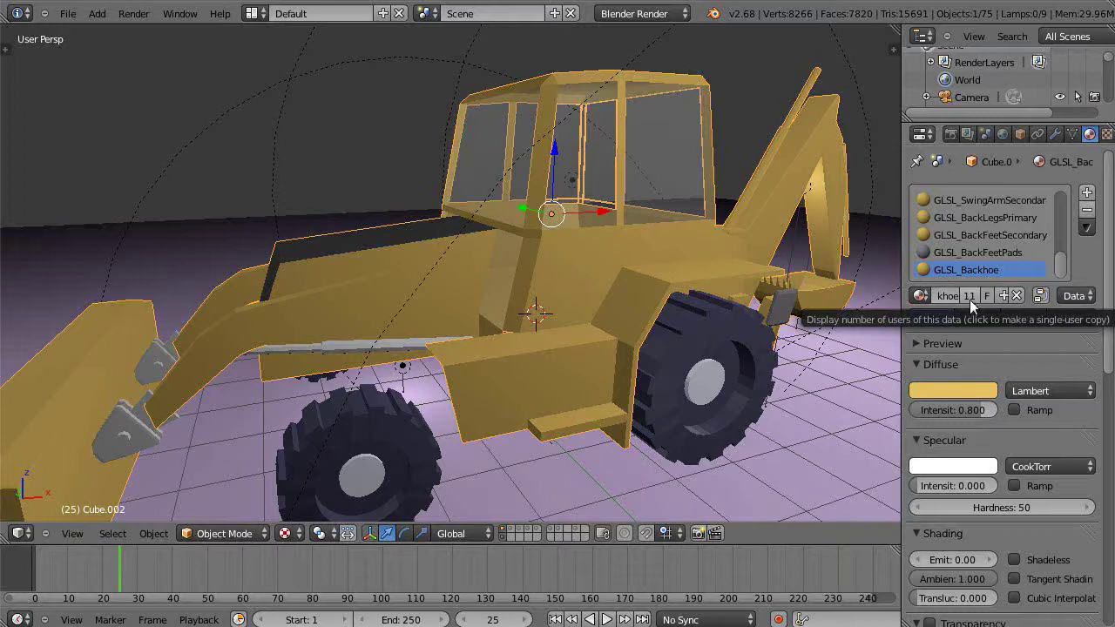
Make the slot's GLSL_Backhoe a single-user copy, GLSL_Backhoe.001, and select its name field.
scroll(1061, 211, down, 2)
drag(1061, 212, 1059, 277)
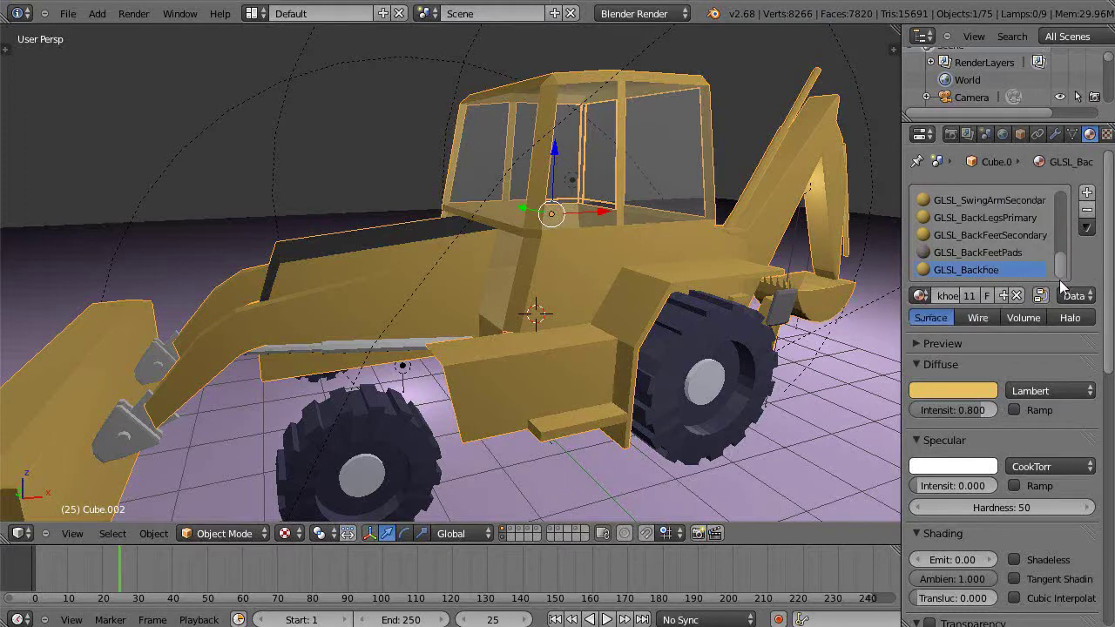
click(969, 295)
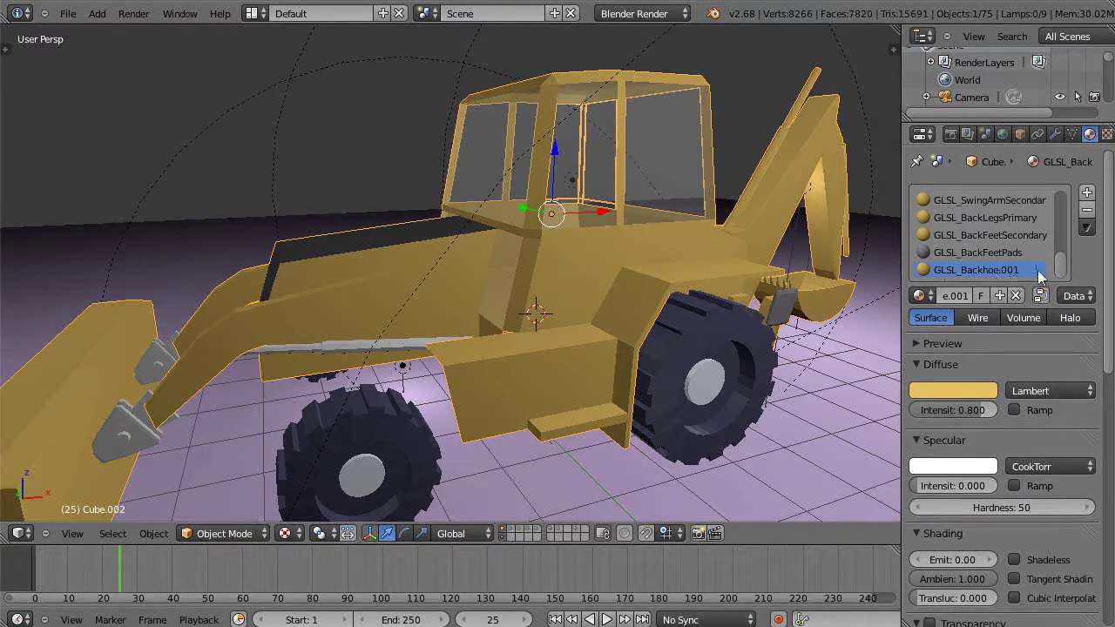
drag(1060, 274, 1069, 205)
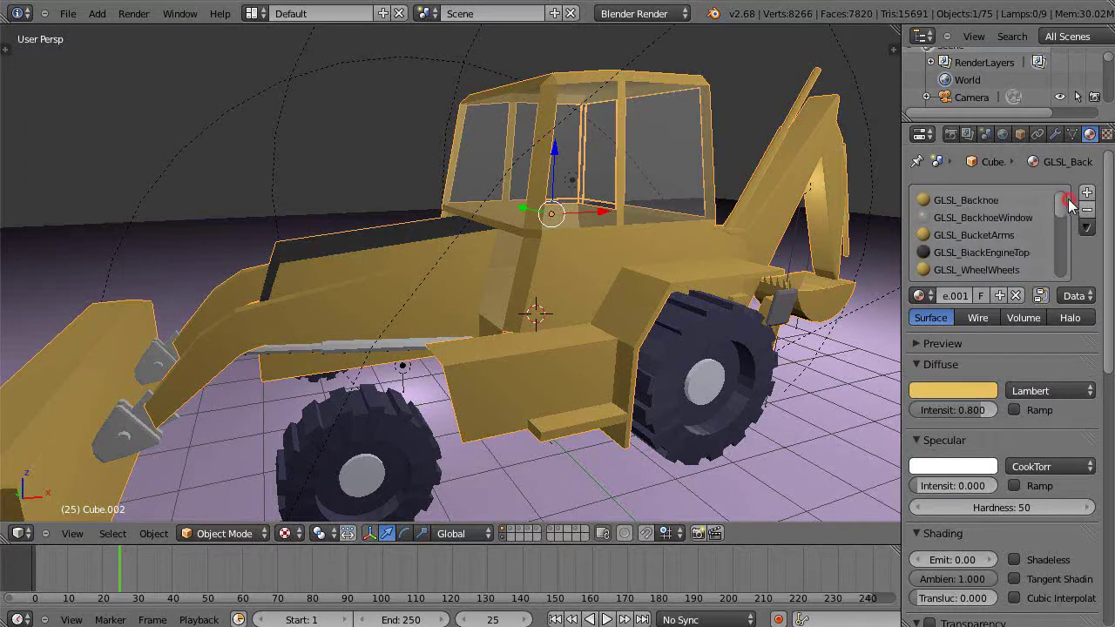
click(956, 201)
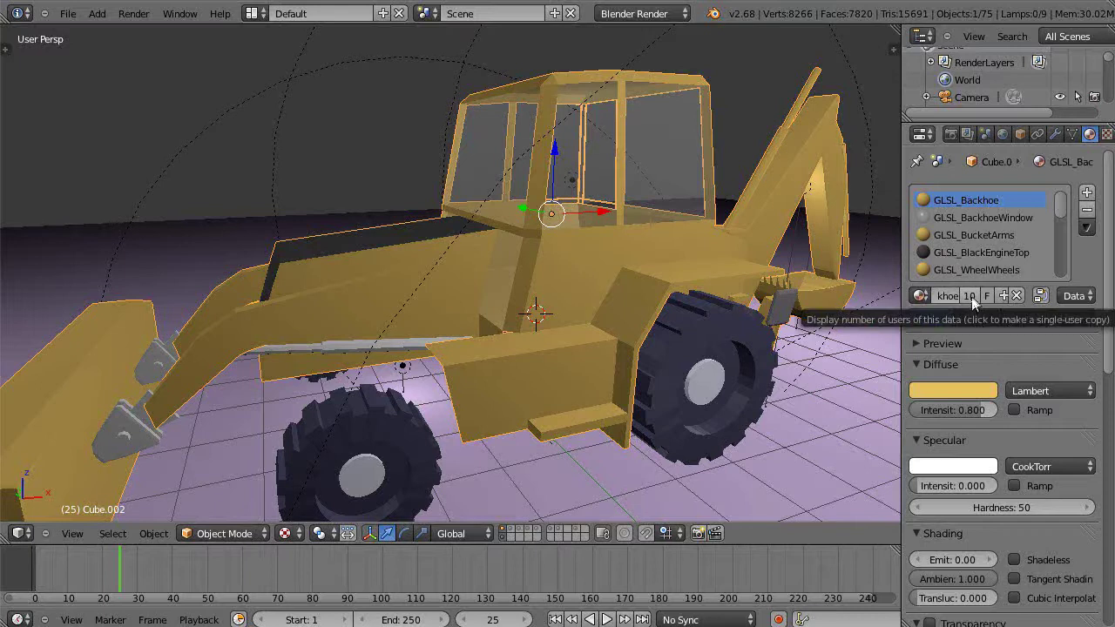
drag(1065, 207, 1059, 274)
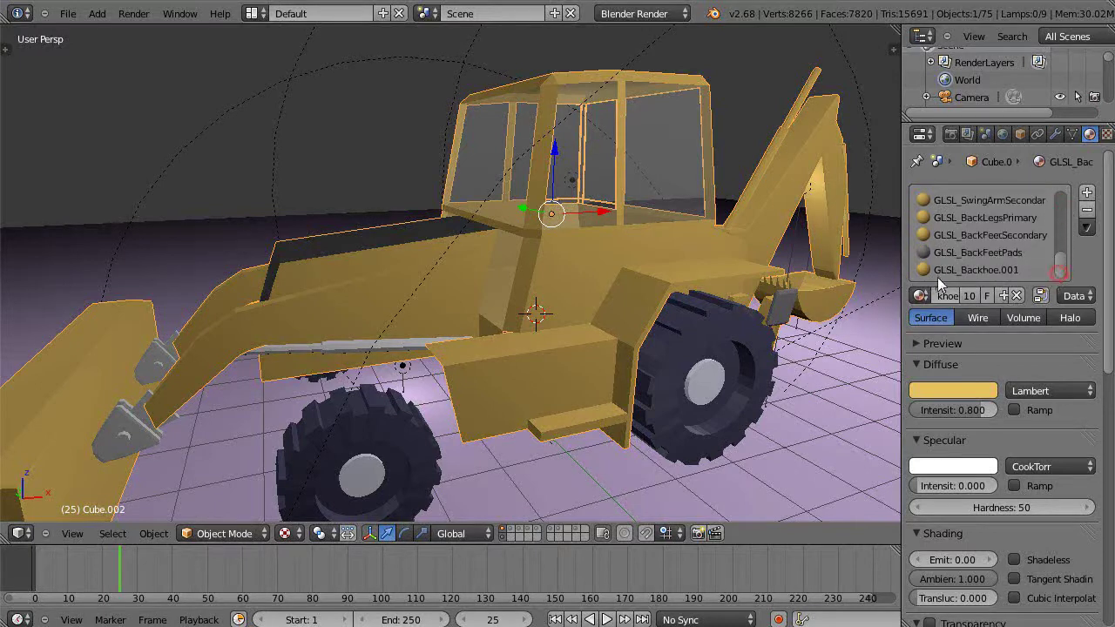
click(964, 272)
click(954, 298)
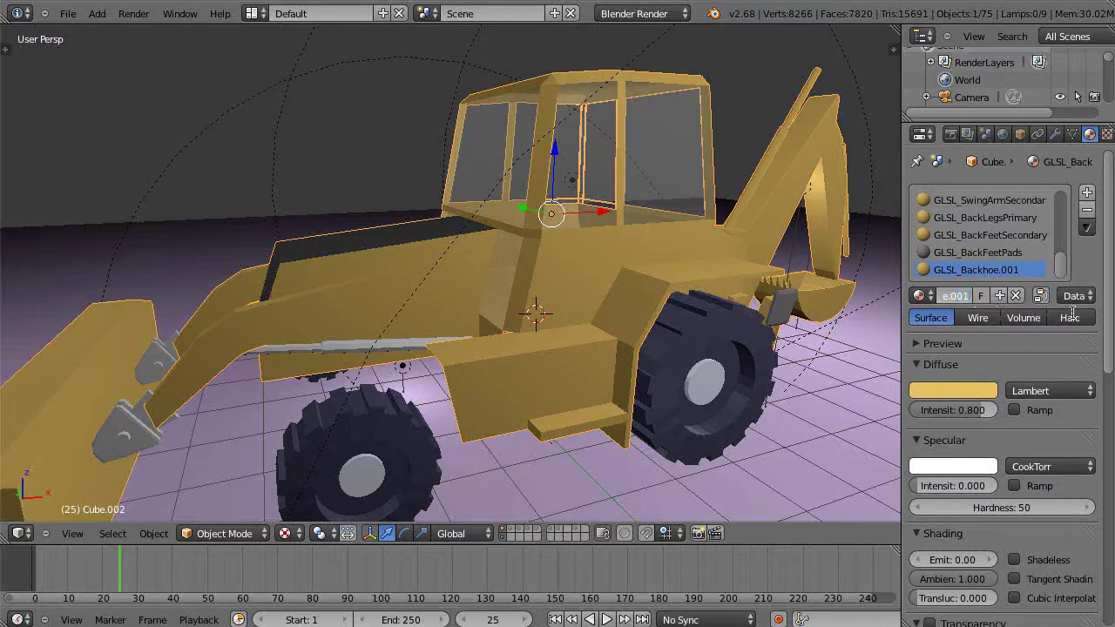
Rename the copied material GLSL_Backhoe.001 to GLSL_FrontPistons.
key(BackSpace)
text(GLS)
text(L_Front)
text(Pistons)
key(Return)
Join piston cylinder Cylinder.019 into the cab body Cube.002 with Ctrl+J.
right_click(391, 347)
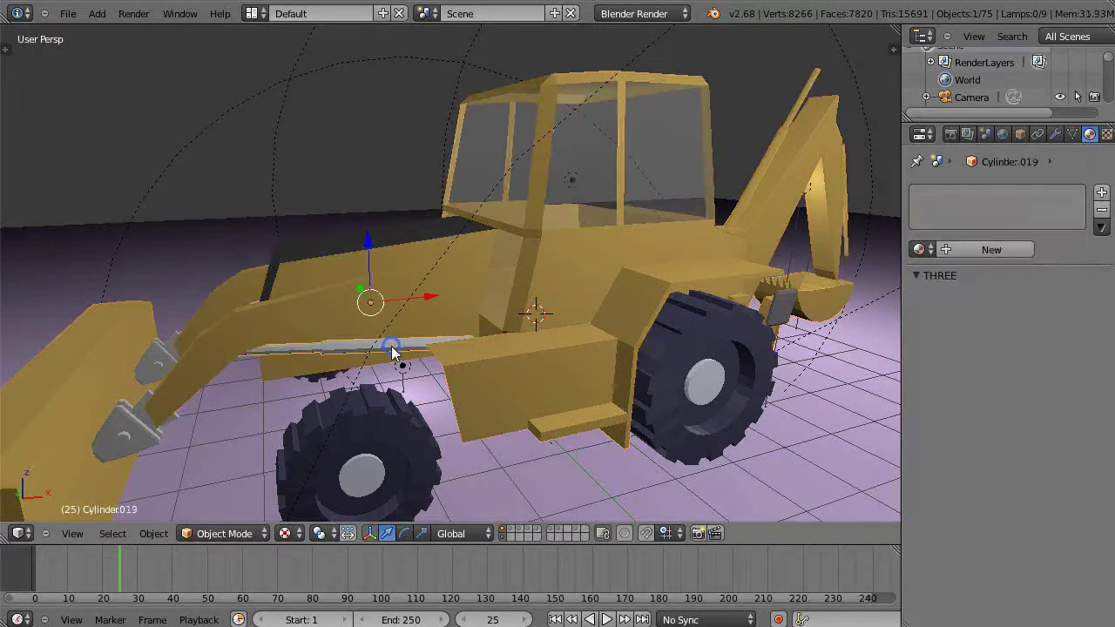
right_click(531, 288)
key(Tab)
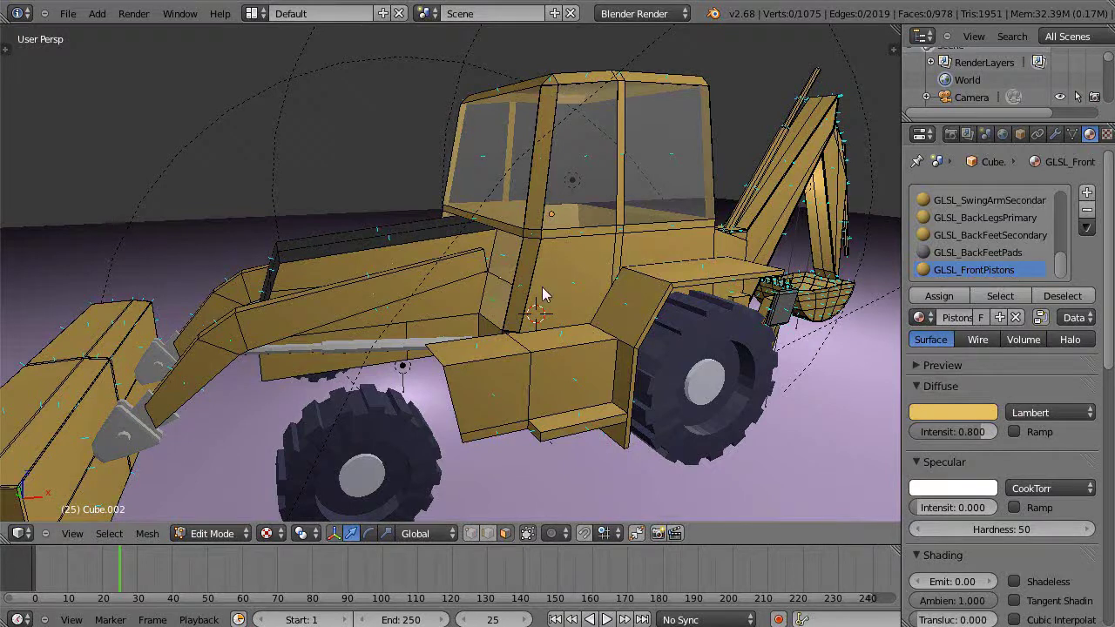
key(Tab)
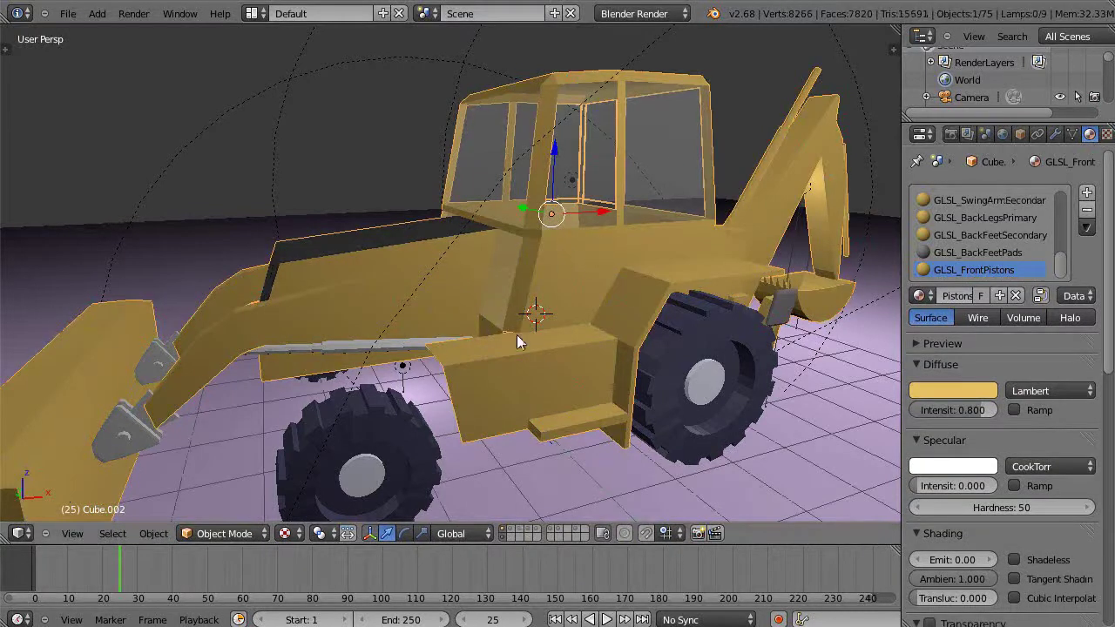
middle_drag(517, 335, 534, 349)
right_click(400, 342)
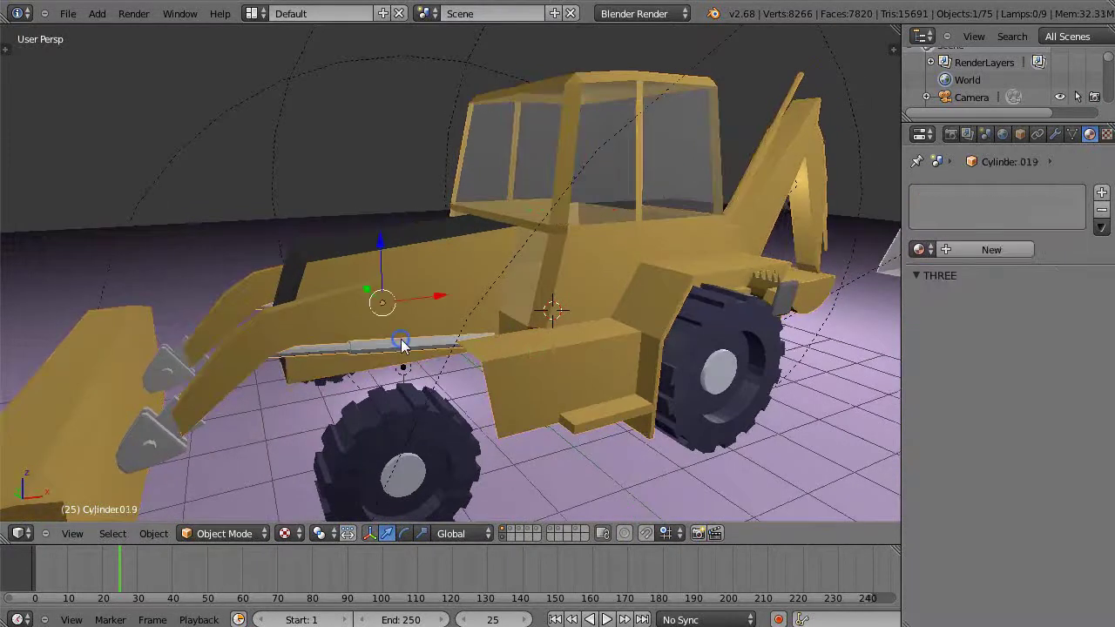
shift+right_click(462, 298)
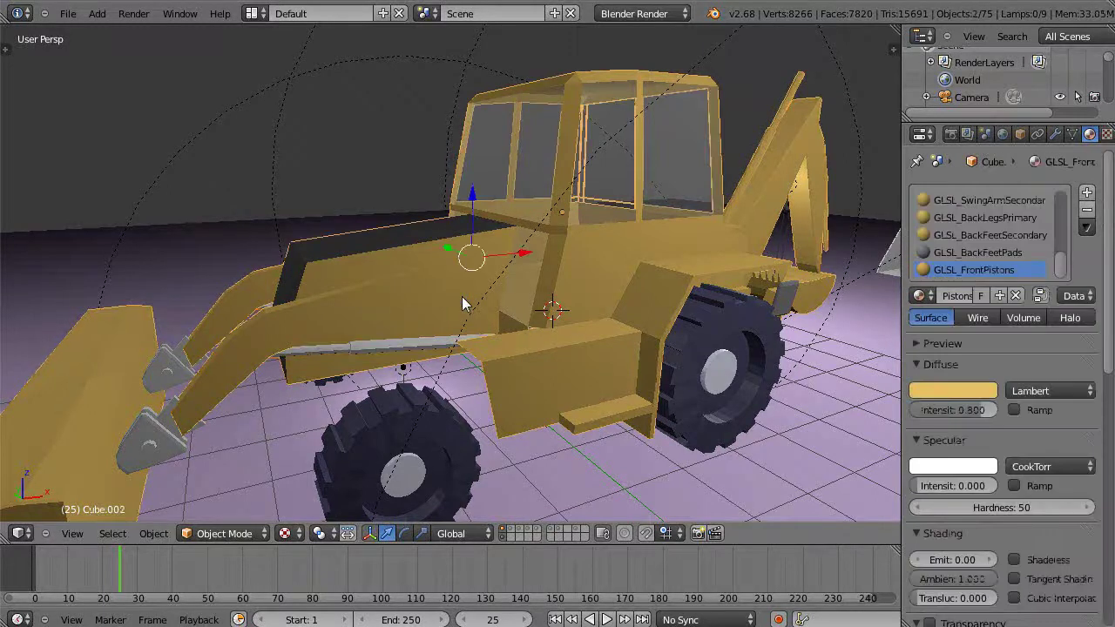
key(ctrl+j)
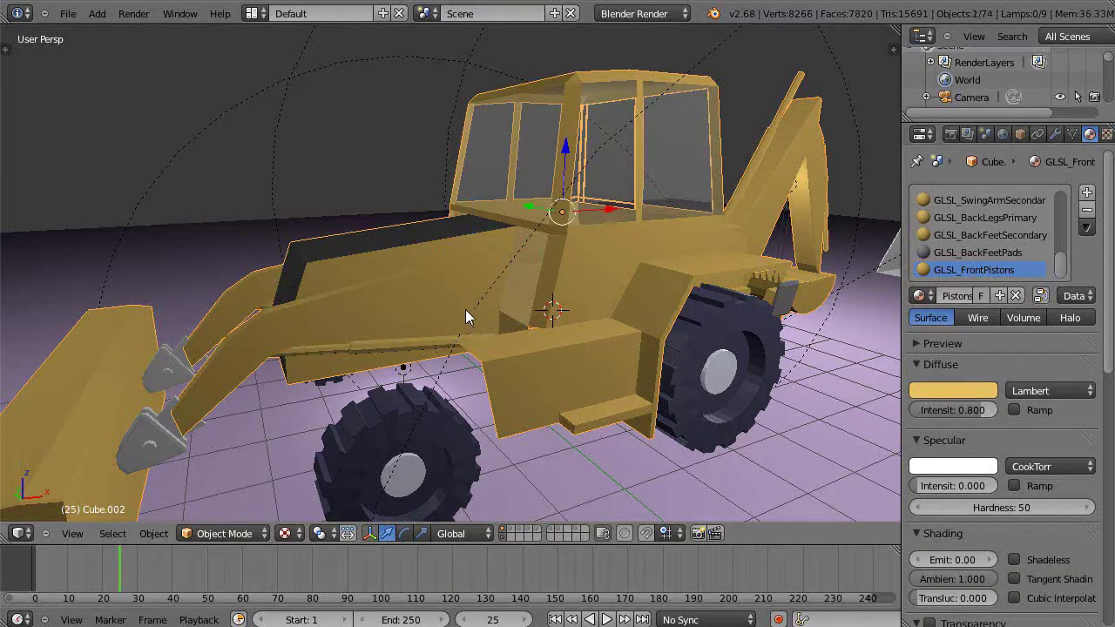
middle_drag(444, 362, 445, 355)
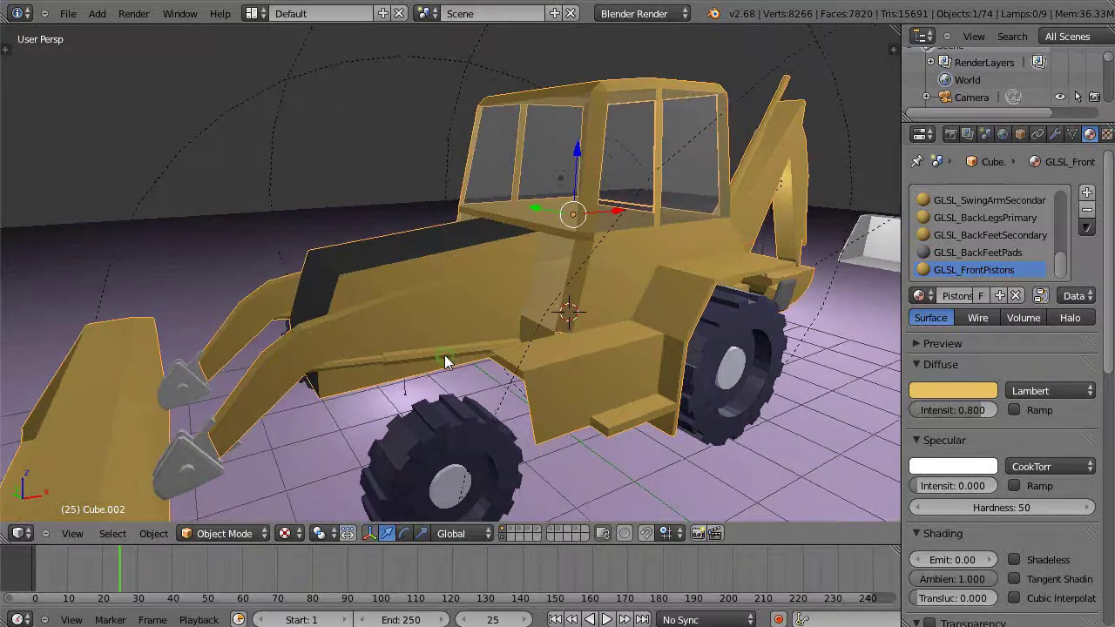
Orbit and zoom around the backhoe's front to inspect the selected piston faces.
middle_drag(509, 294, 518, 330)
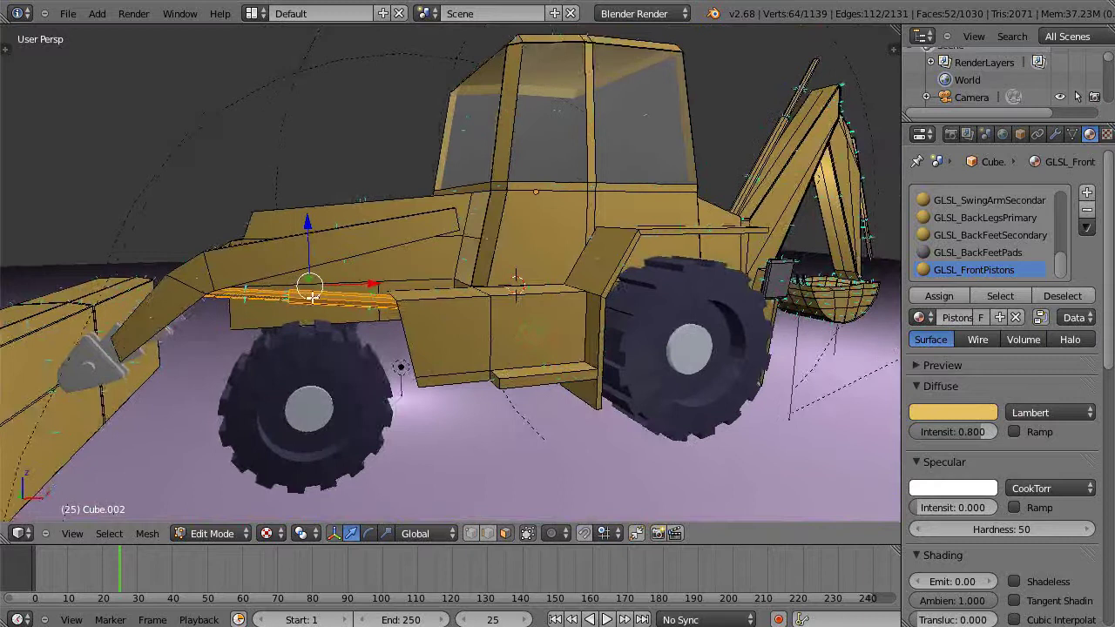
scroll(357, 315, up, 2)
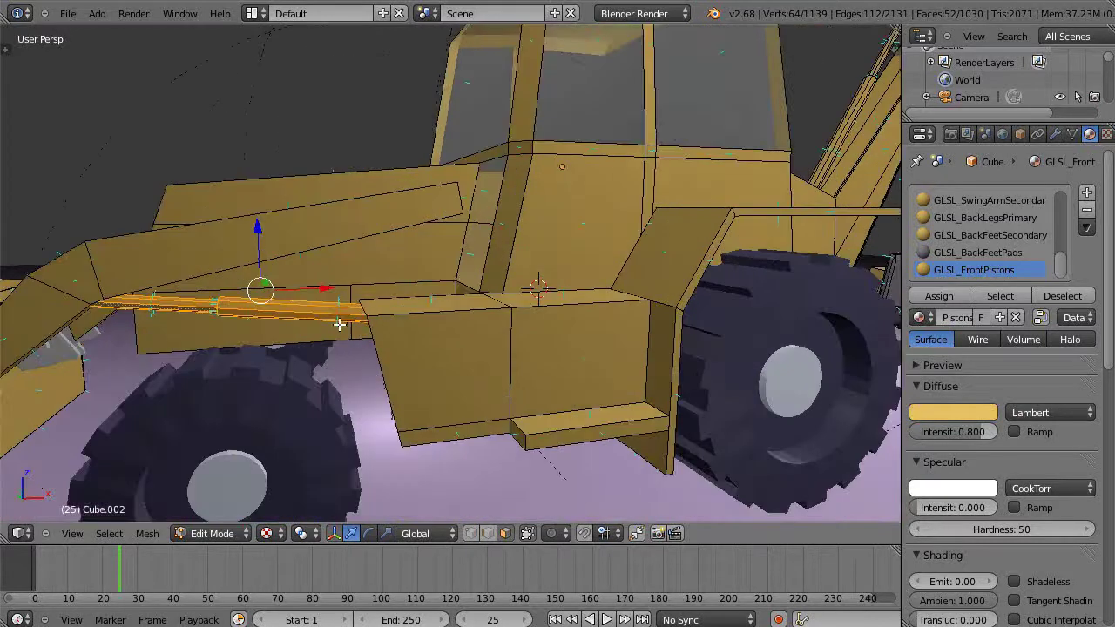
scroll(349, 327, up, 2)
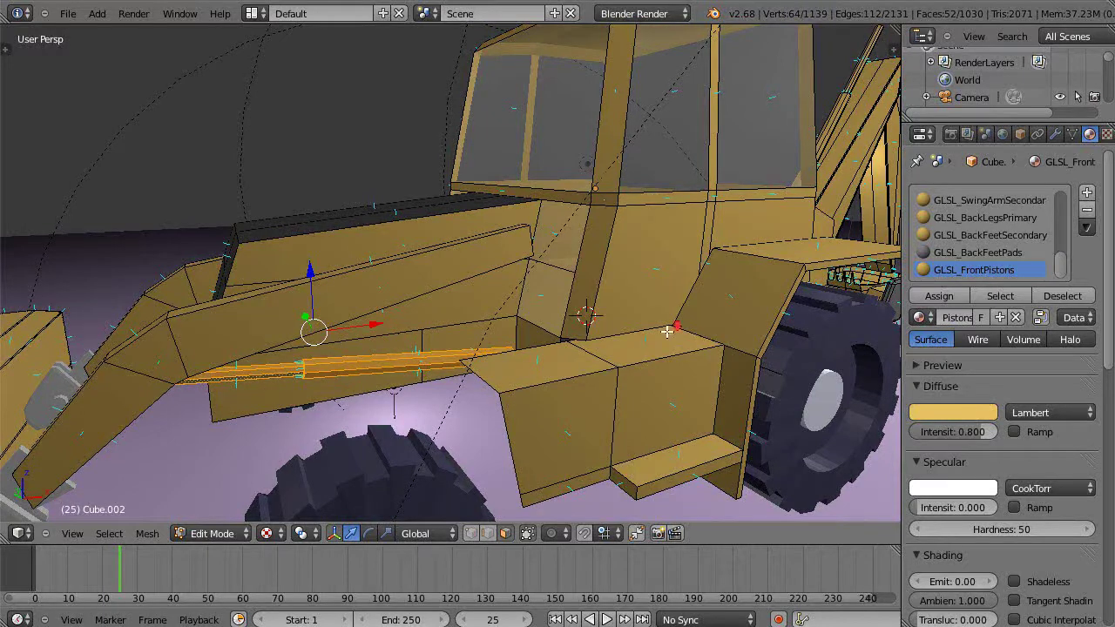
scroll(672, 329, down, 5)
middle_drag(673, 330, 639, 331)
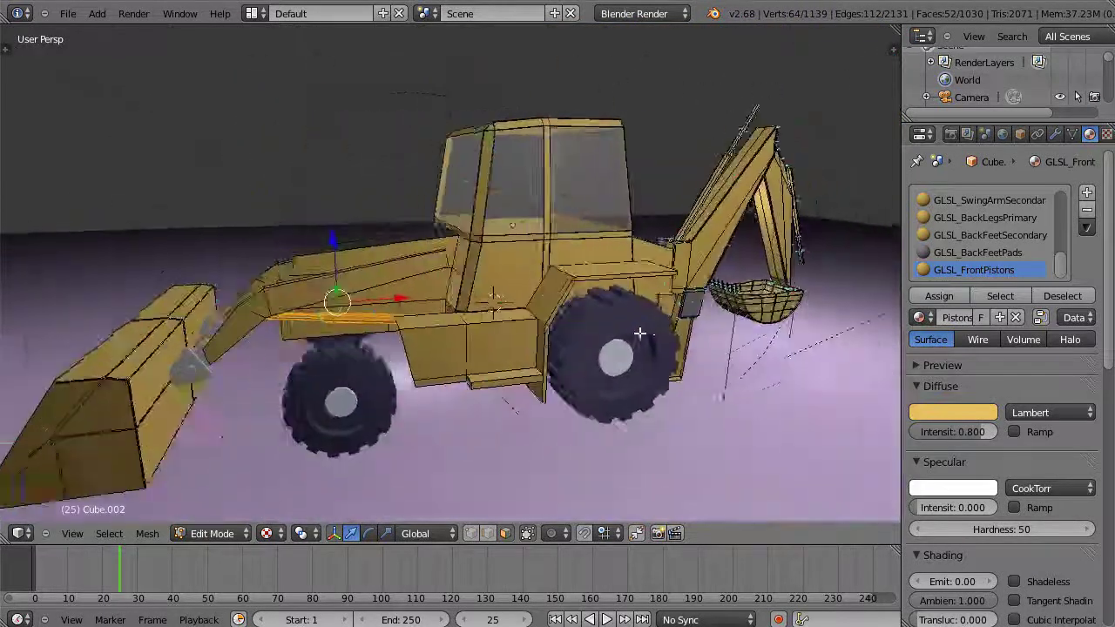
scroll(652, 328, up, 1)
scroll(586, 326, up, 3)
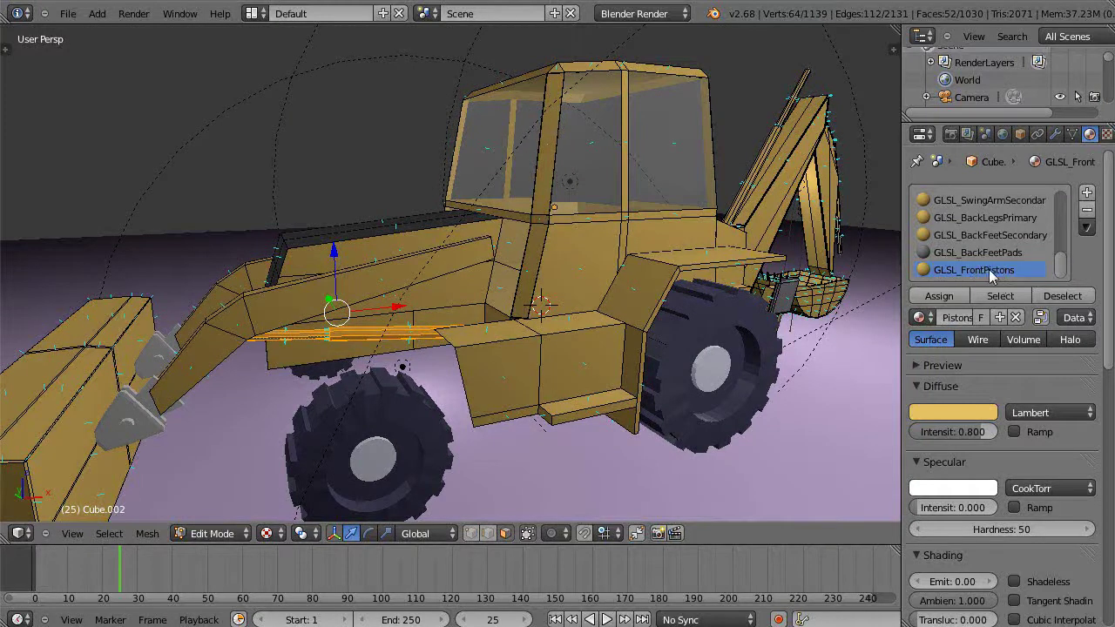
Assign GLSL_FrontPistons to the piston faces, then verify it and GLSL_BackFeetPads' face coverage.
click(941, 296)
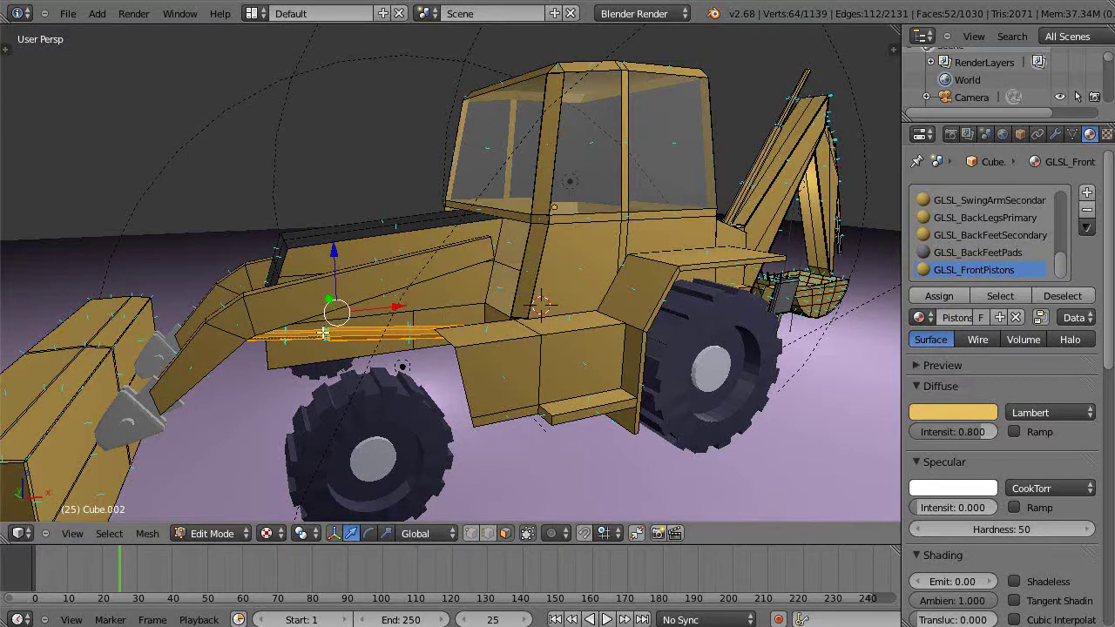
click(1060, 296)
click(1003, 296)
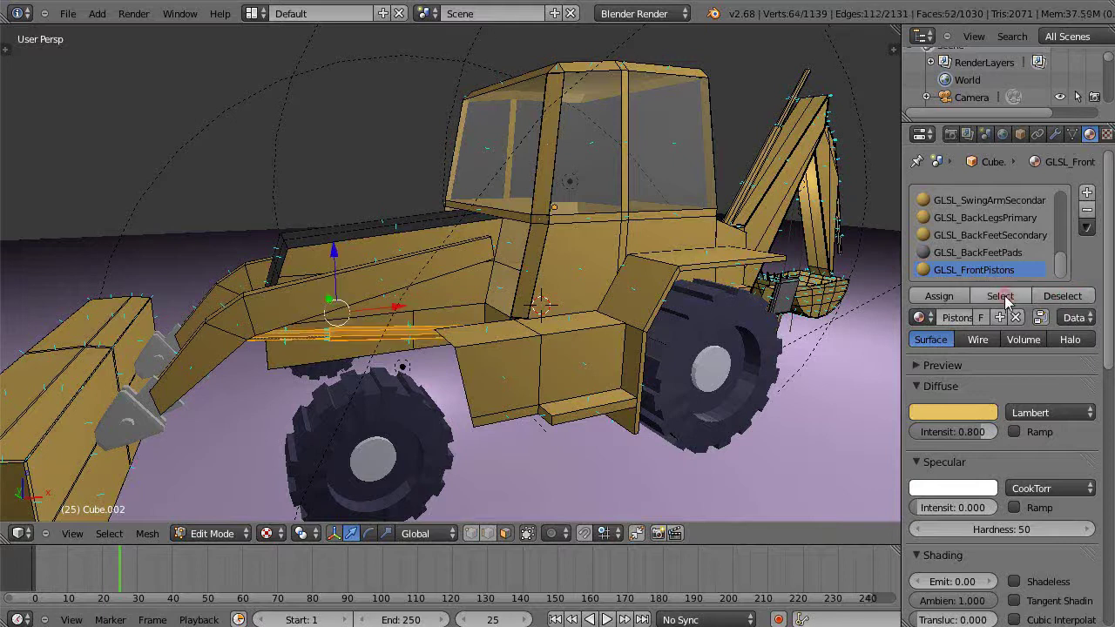
click(982, 253)
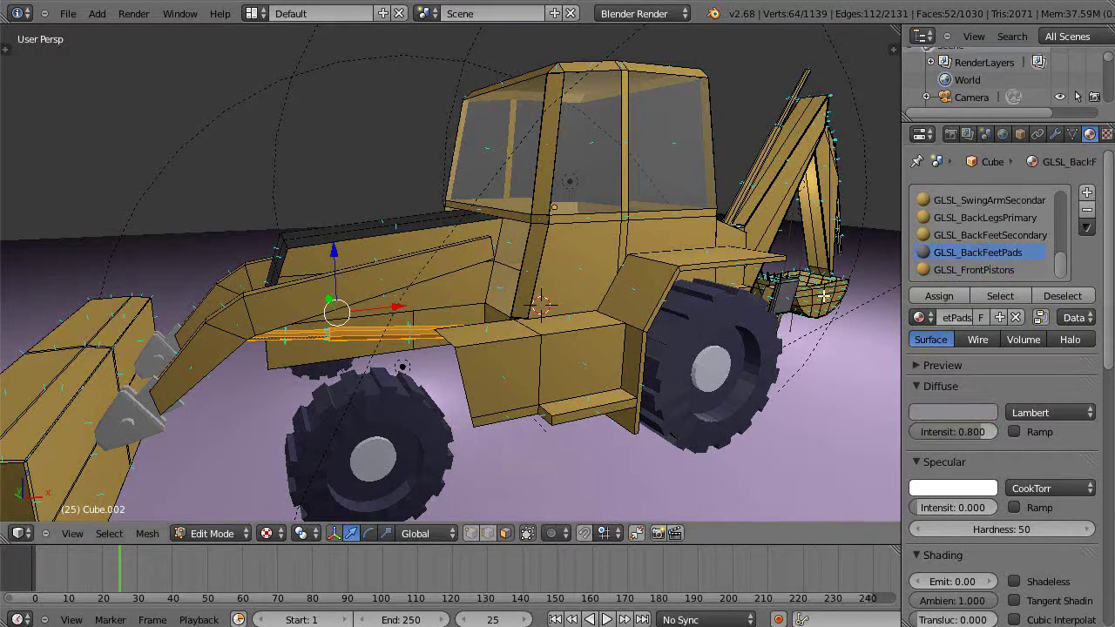
click(1000, 296)
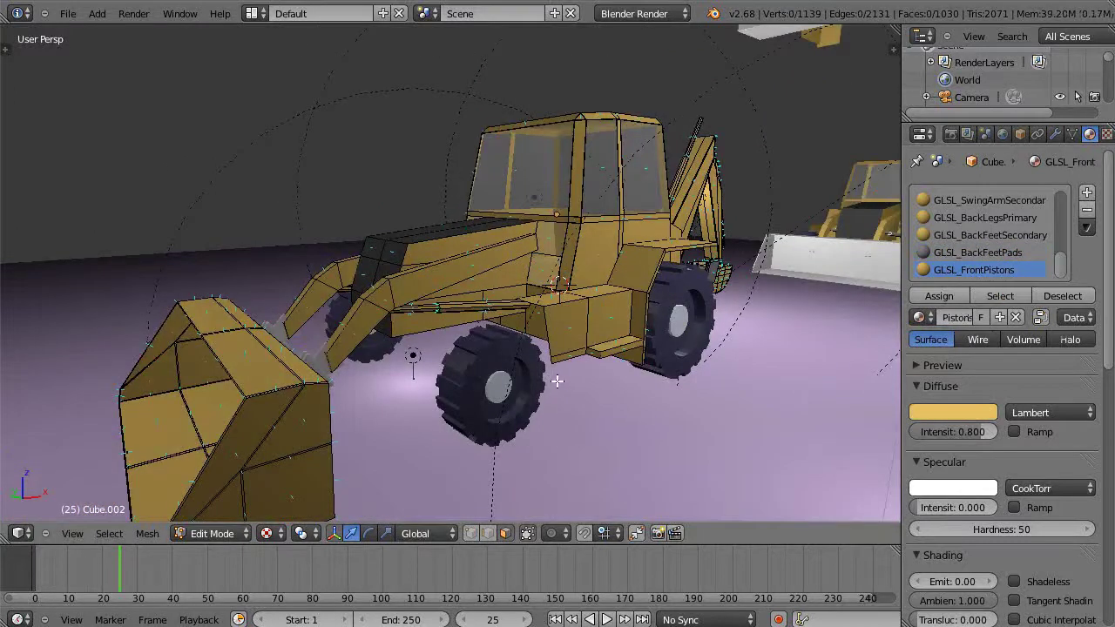
mouse_move(556, 381)
middle_down()
mouse_move(535, 386)
mouse_move(540, 395)
middle_up()
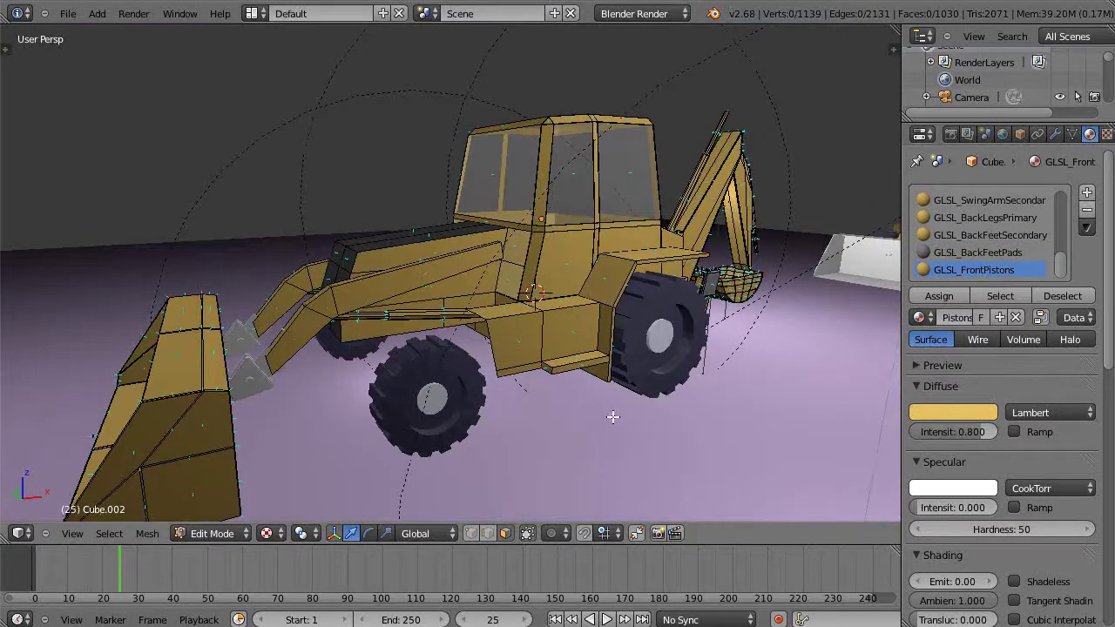